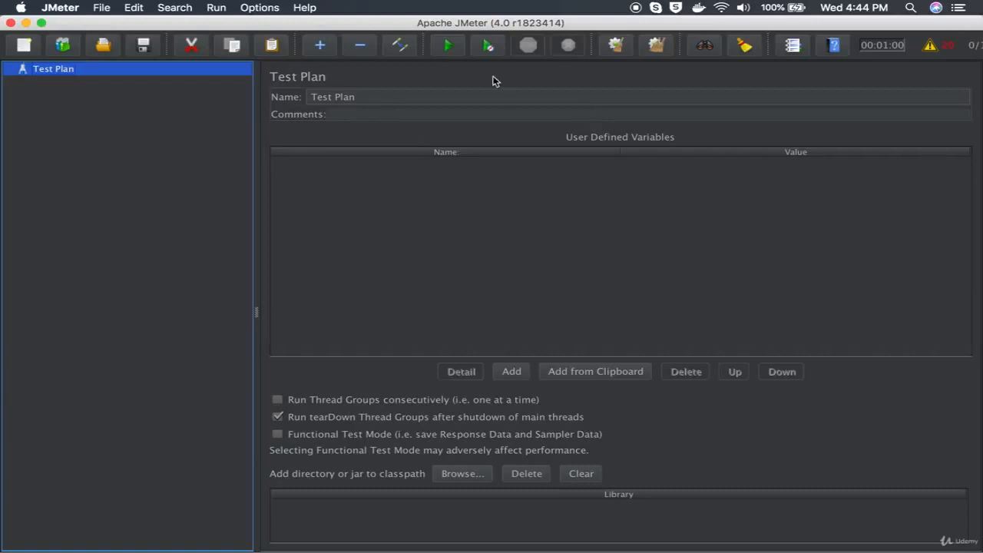
Create a new test plan from the Recording template
left_click(362, 95)
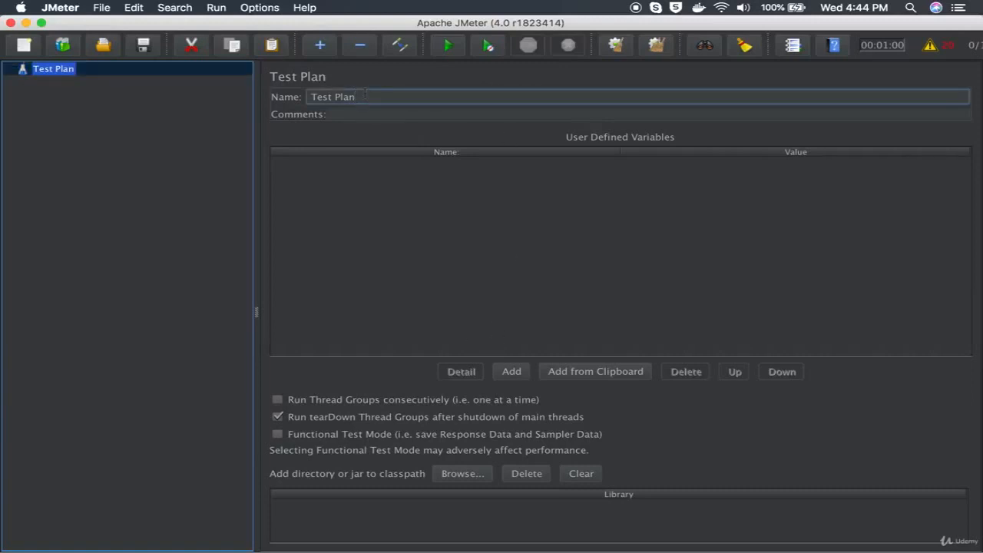
left_click(397, 94)
left_click(101, 10)
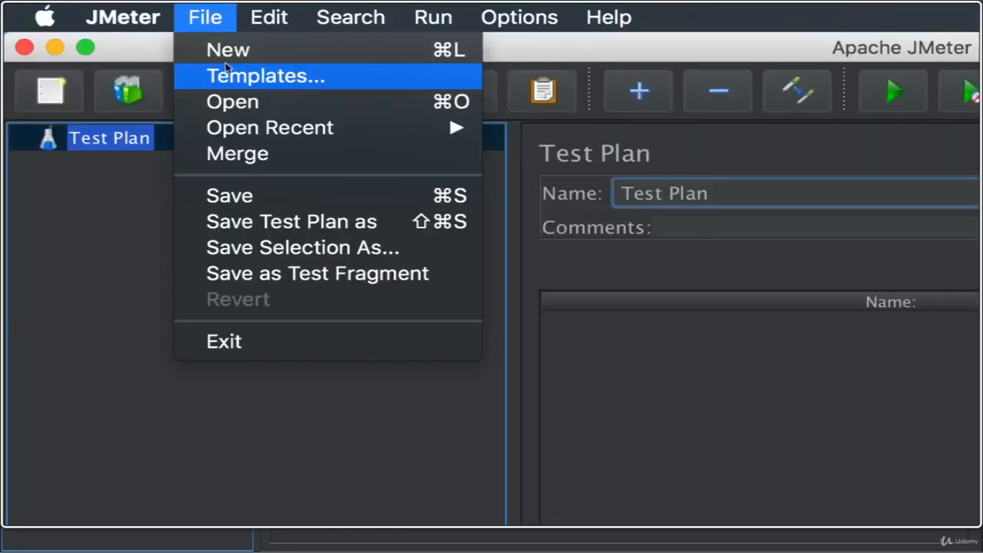
left_click(101, 229)
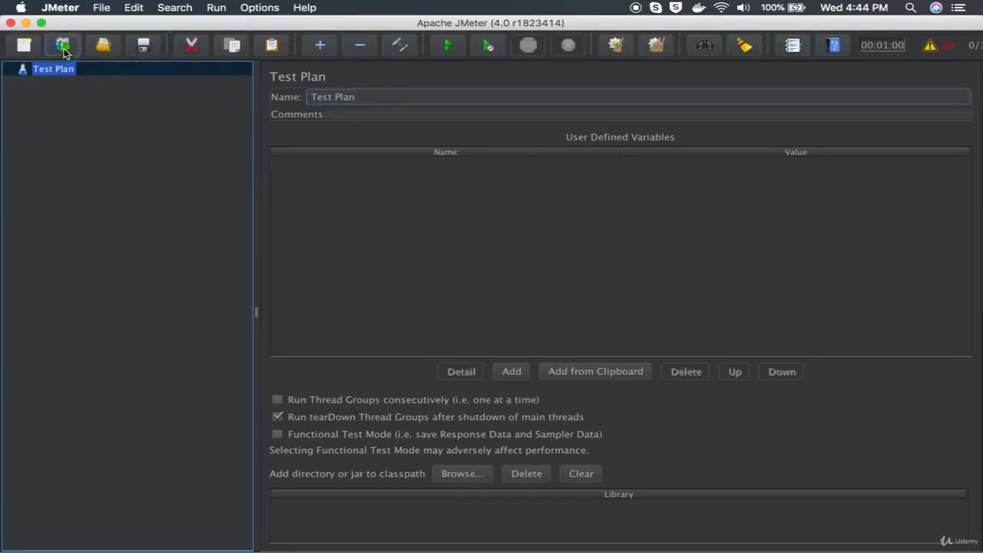
left_click(65, 50)
left_click(483, 166)
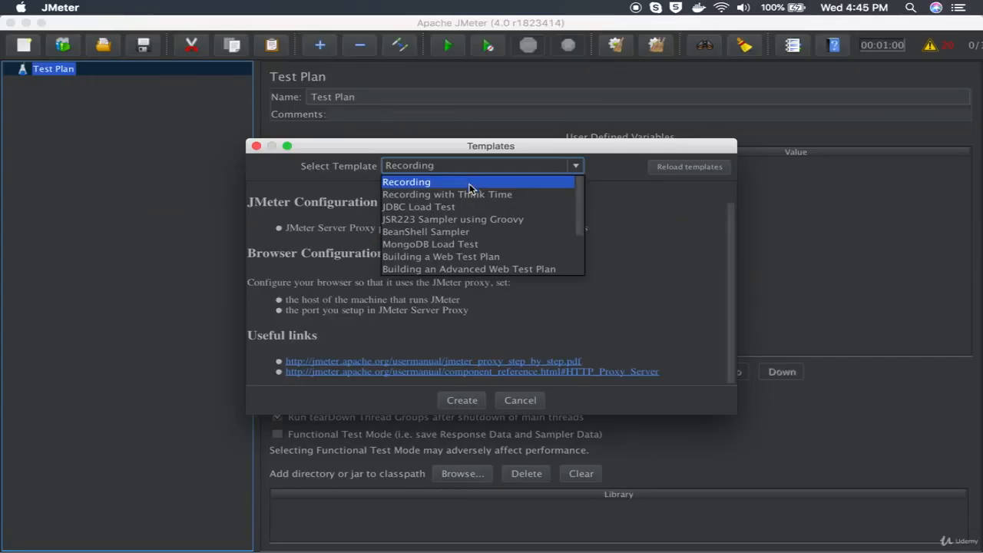
left_click(470, 184)
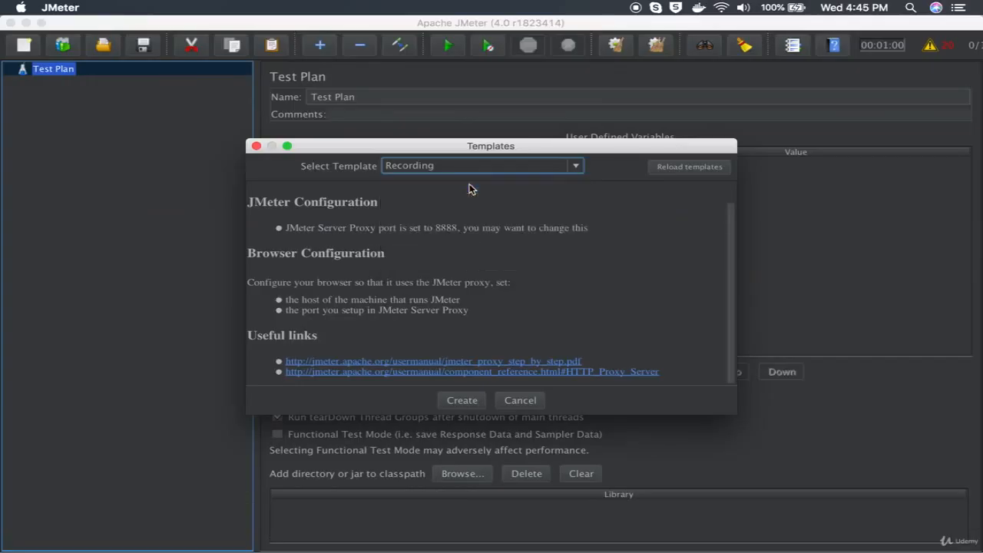
left_click(468, 400)
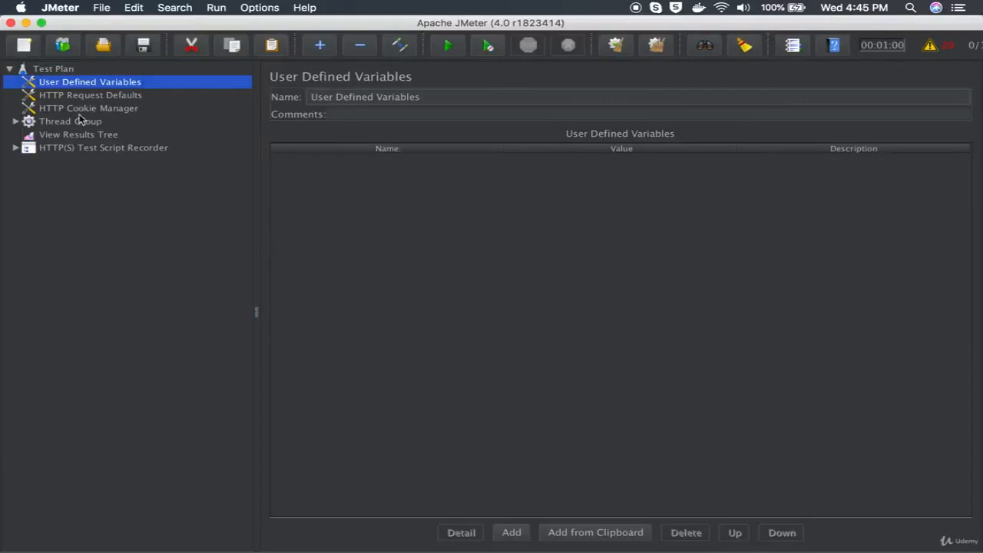
Examine the HTTP Request Defaults, HTTP Cookie Manager, Thread Group with its Recording Controller, and HTTP(S) Test Script Recorder elements
left_click(72, 96)
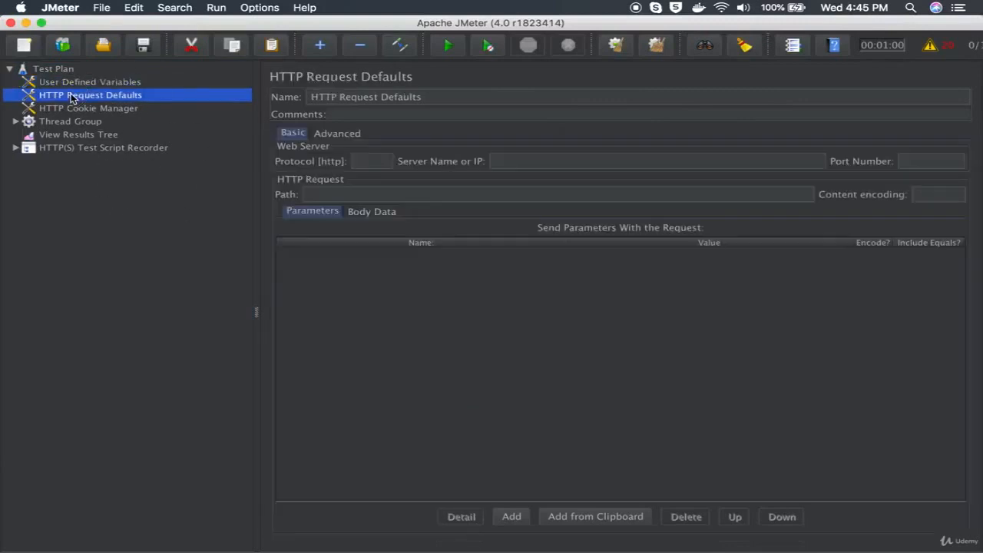
left_click(79, 110)
left_click(79, 124)
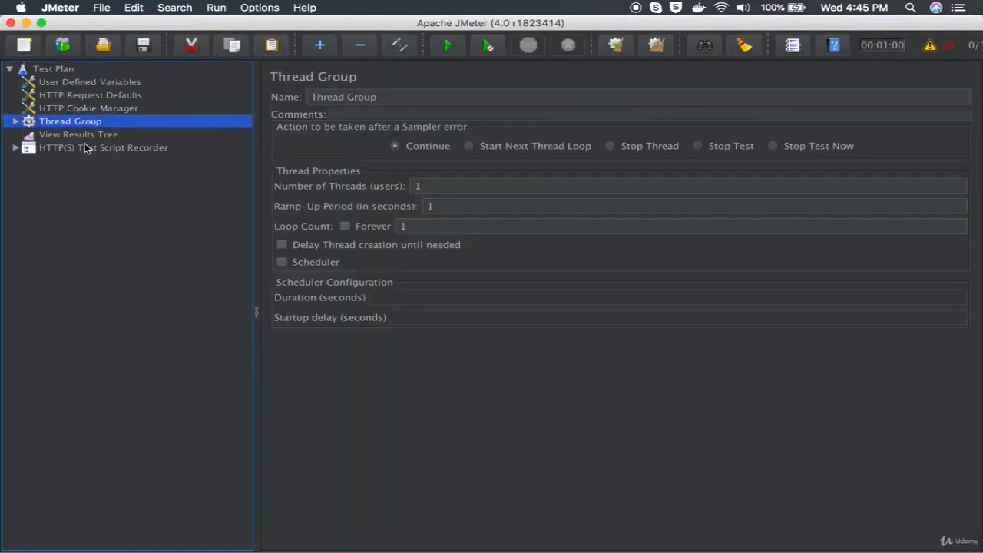
left_click(86, 147)
left_click(15, 148)
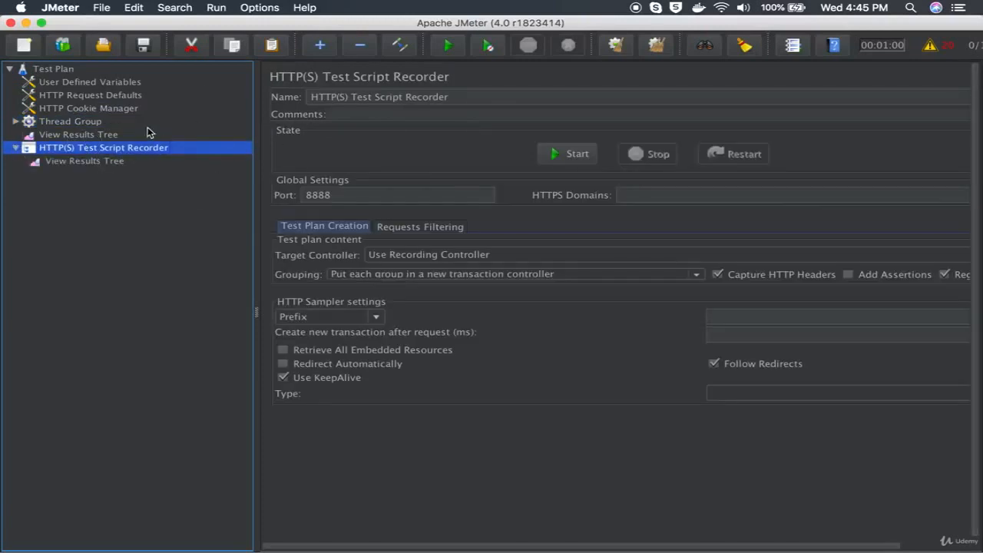
left_click(67, 125)
double_click(67, 125)
left_click(71, 135)
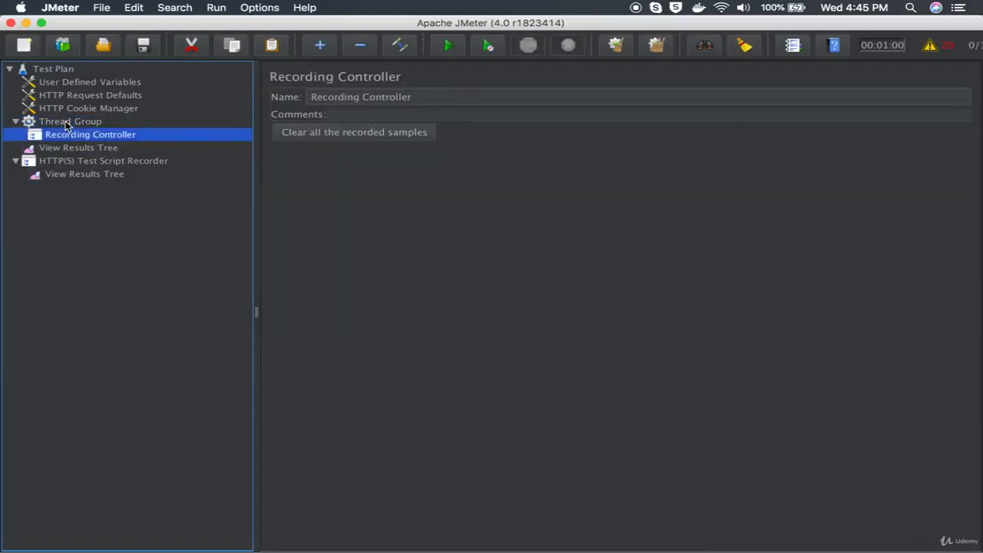
Review the HTTP(S) Test Script Recorder's request filtering settings and its port number
left_click(89, 161)
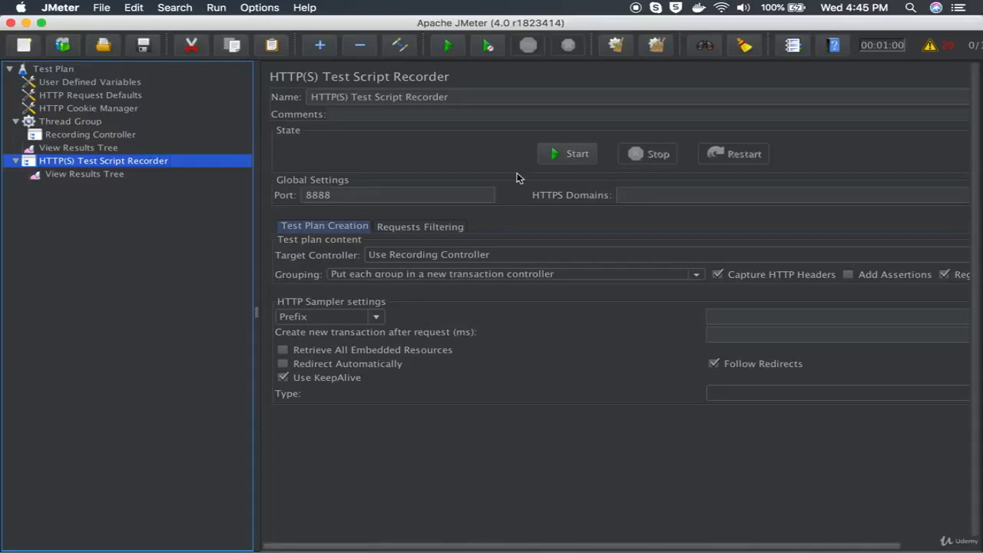
left_click(419, 227)
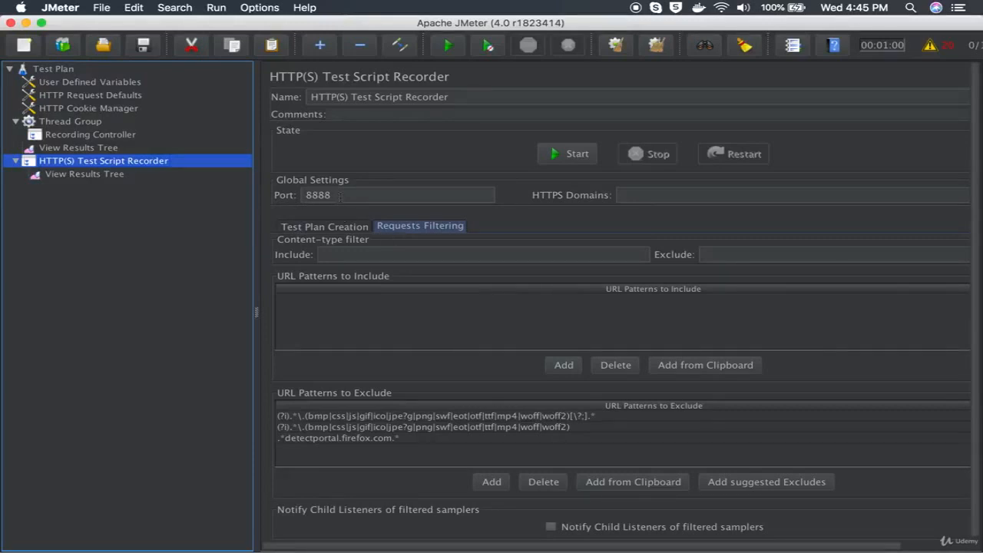
left_click(341, 196)
double_click(308, 194)
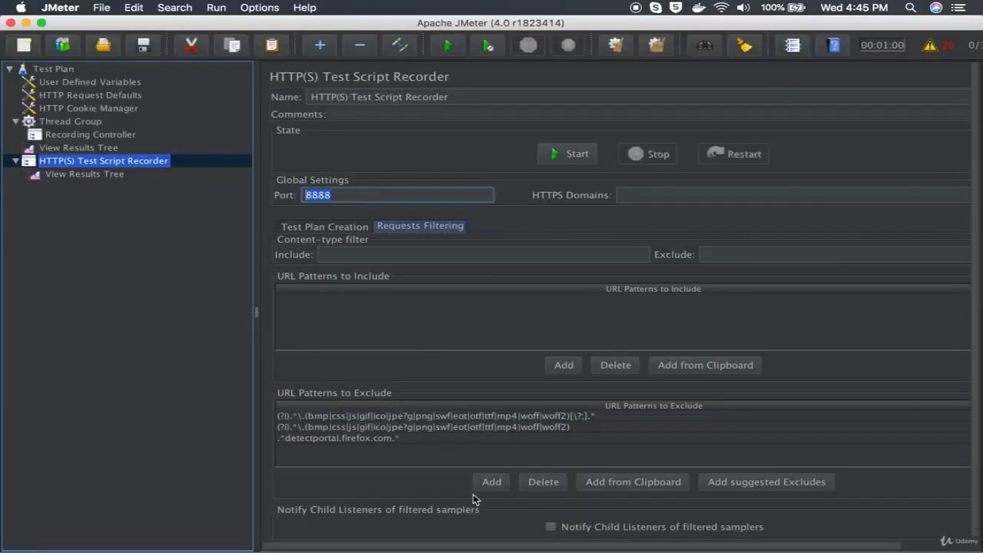
Switch to Firefox and open the network proxy connection settings in its preferences
mouse_move(635, 551)
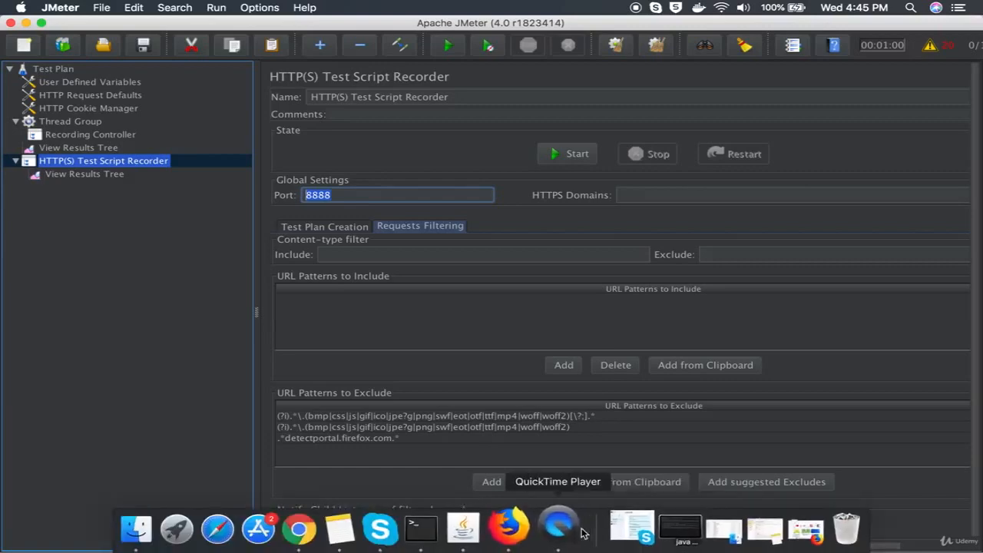
left_click(522, 526)
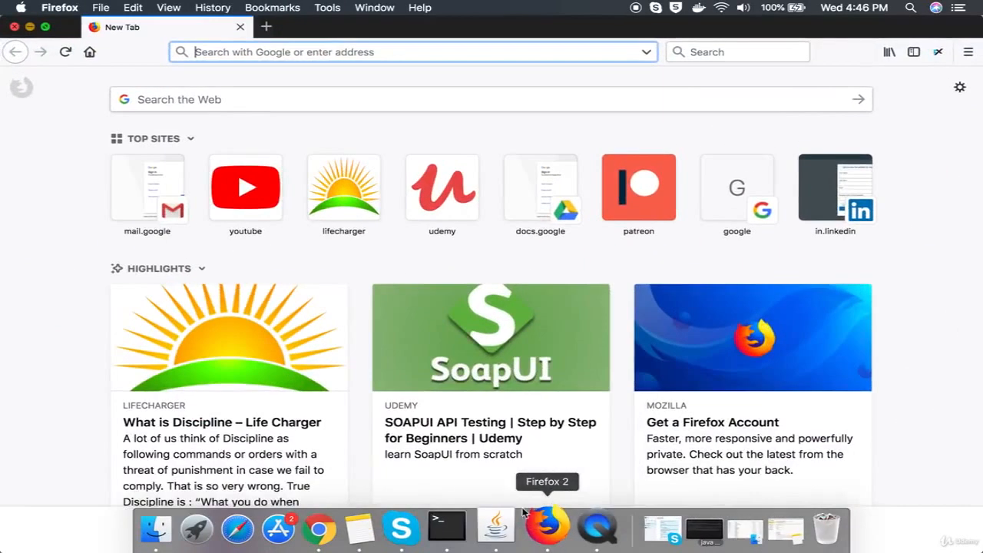
left_click(970, 53)
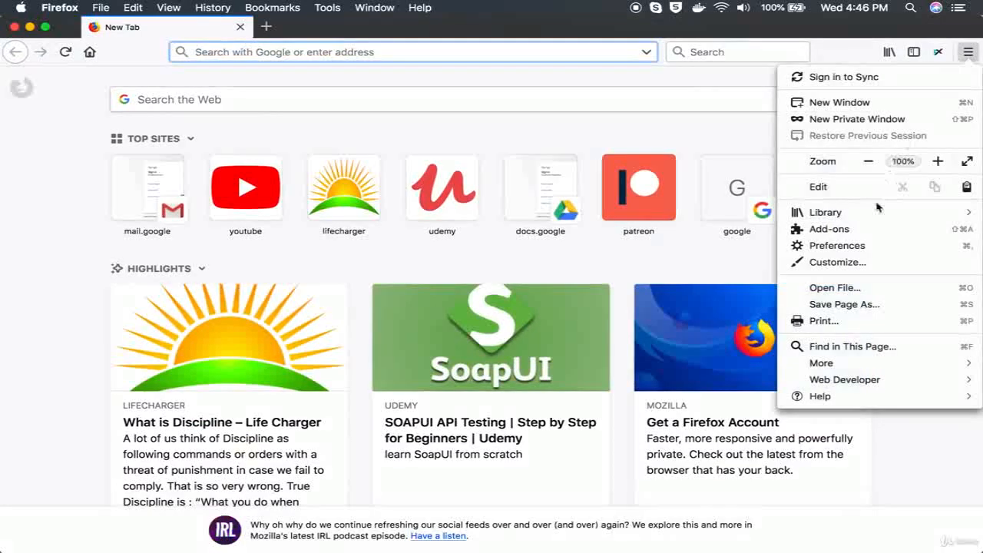
left_click(864, 249)
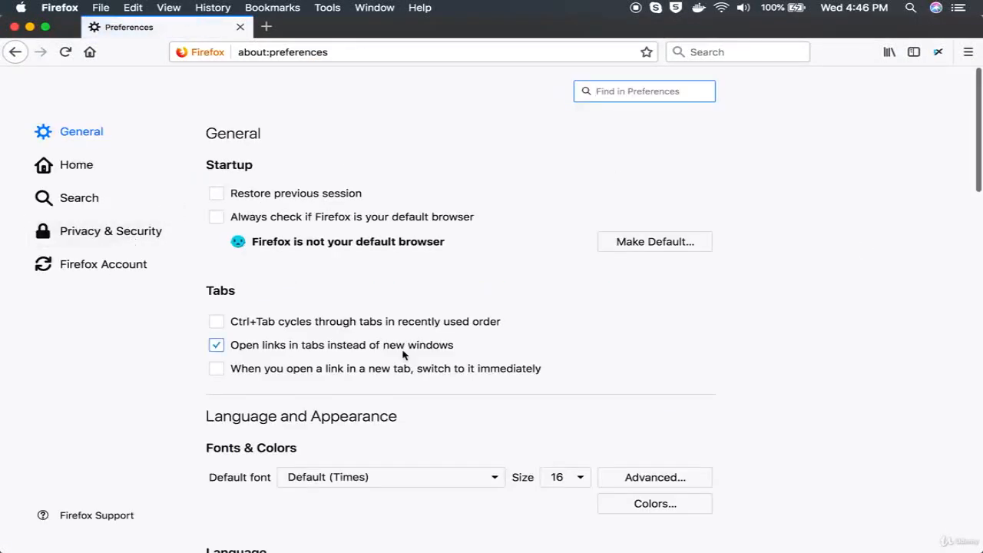
scroll(403, 354, "down", 15)
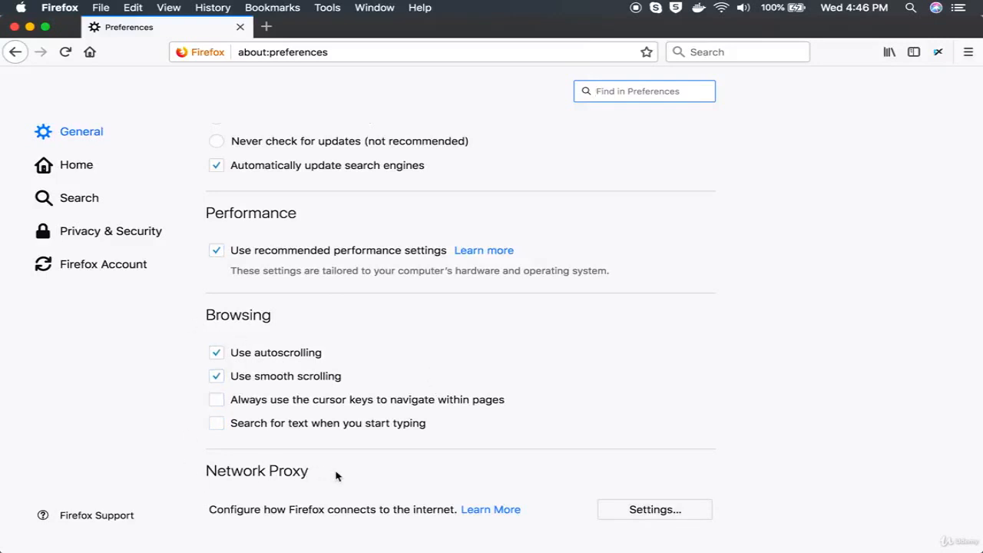
left_click(650, 517)
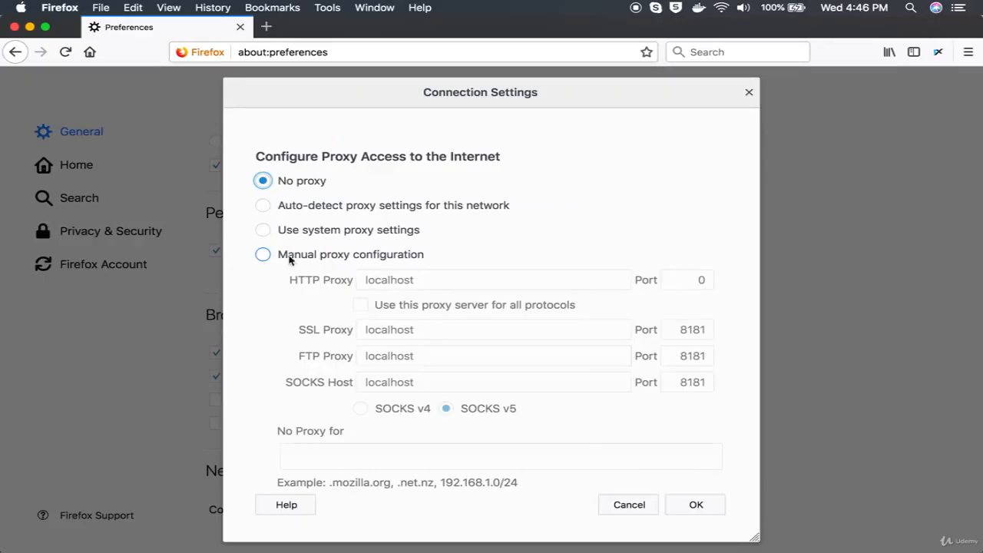
Configure a manual proxy using localhost with port 8888, apply it to all protocols, and save the connection settings
left_click(290, 258)
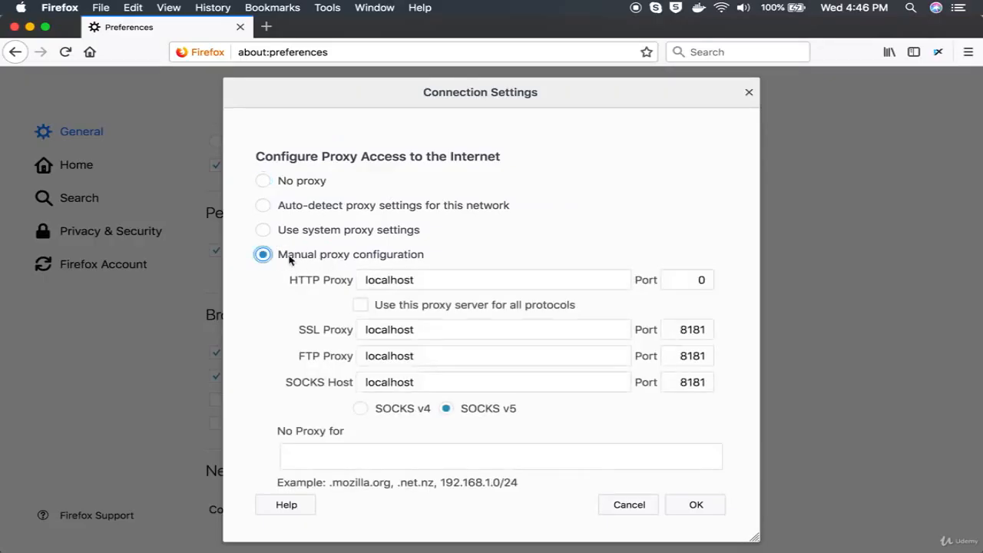
left_click_drag(430, 278, 351, 277)
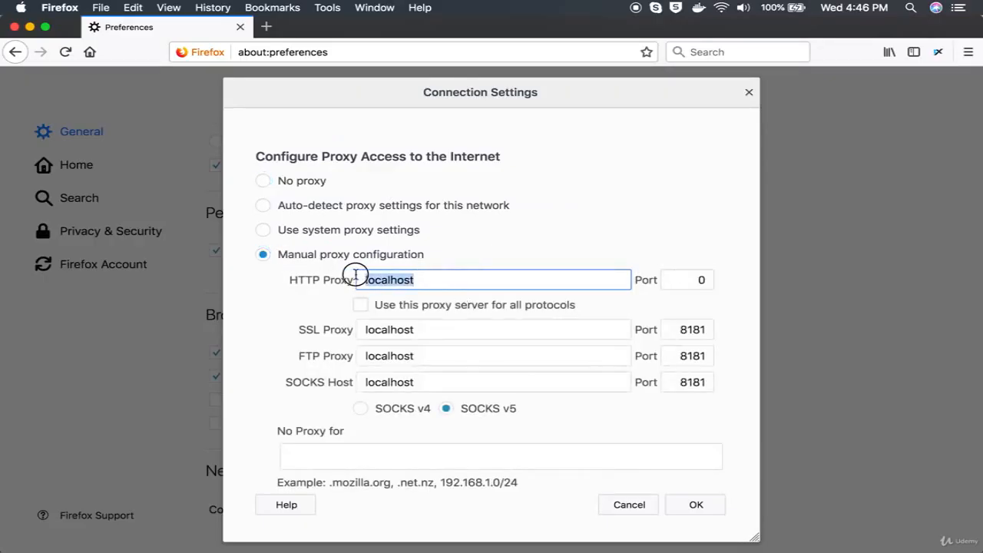
left_click_drag(691, 281, 721, 281)
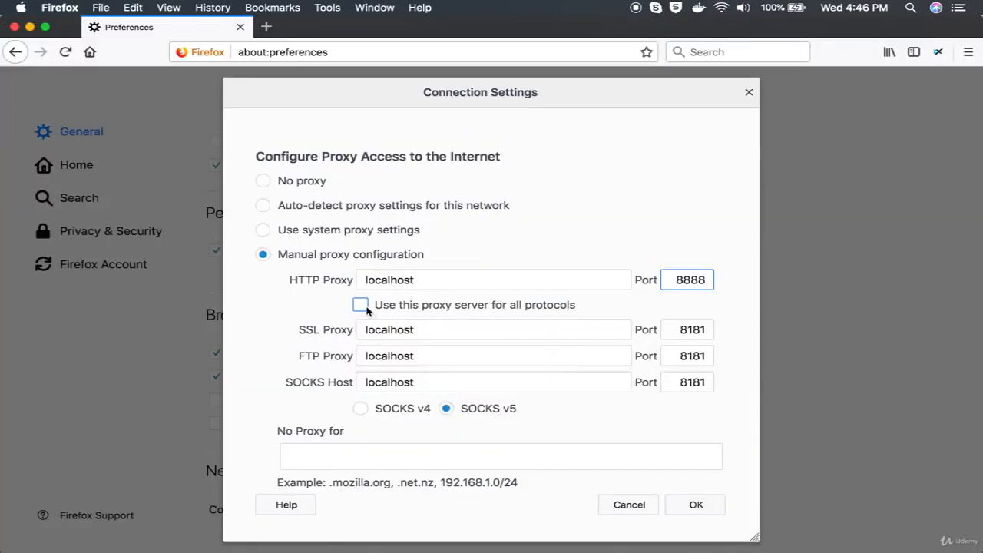
left_click(360, 305)
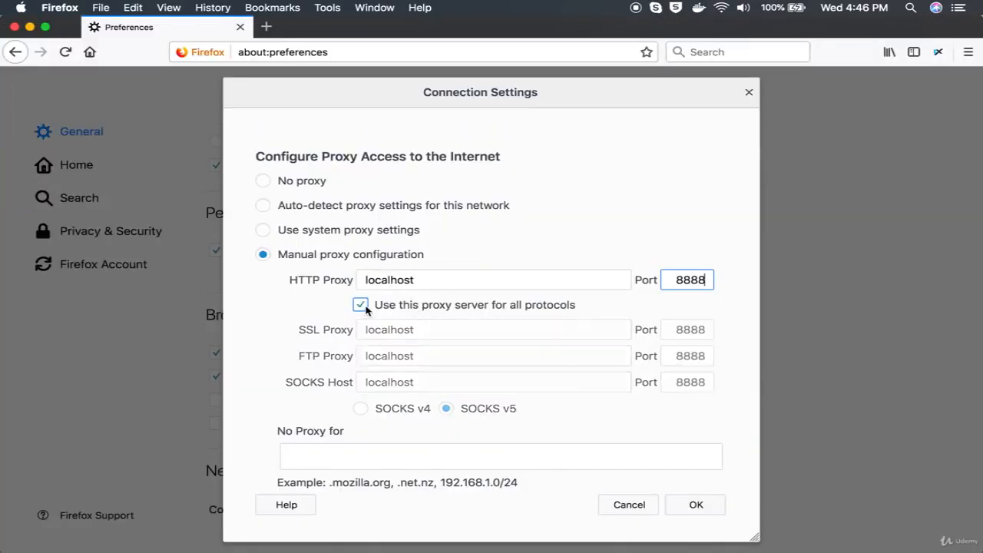
left_click(695, 505)
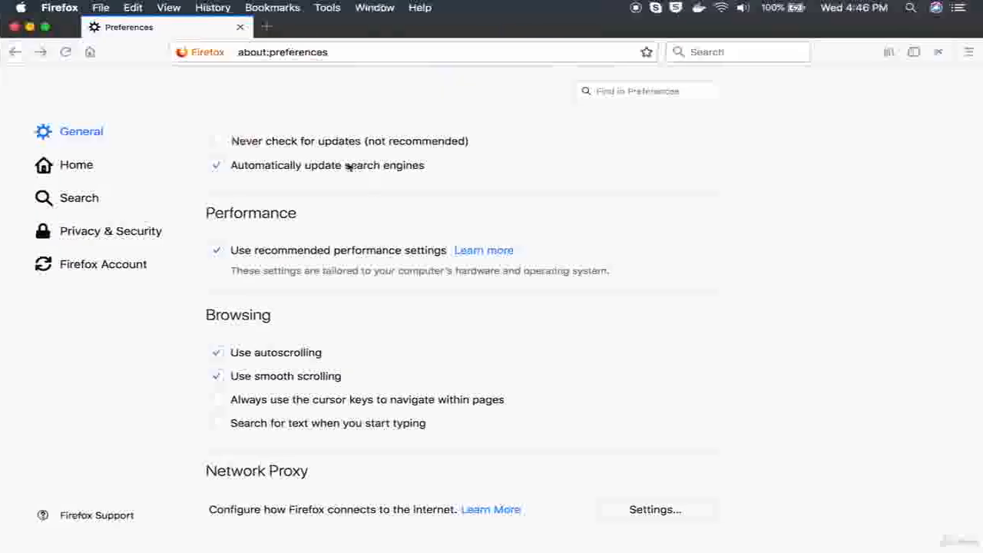
Make the Firefox window full screen, return to JMeter and start the HTTP(S) Test Script Recorder
left_click(45, 26)
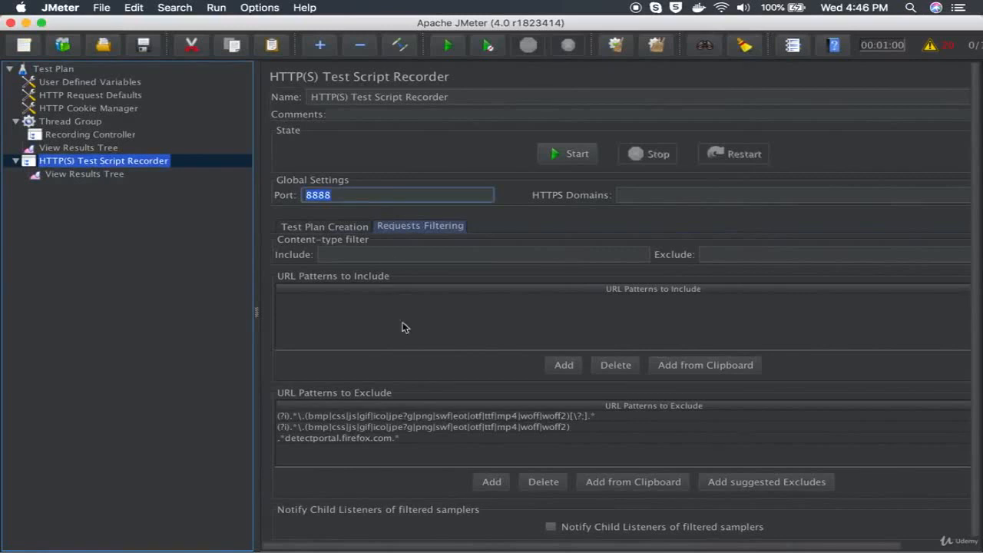
left_click(570, 156)
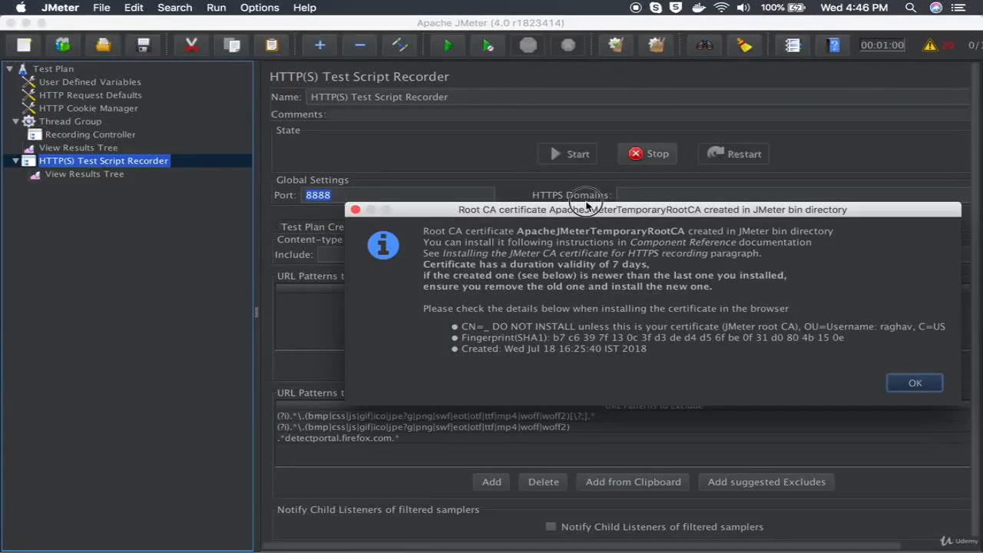
left_click_drag(588, 206, 465, 181)
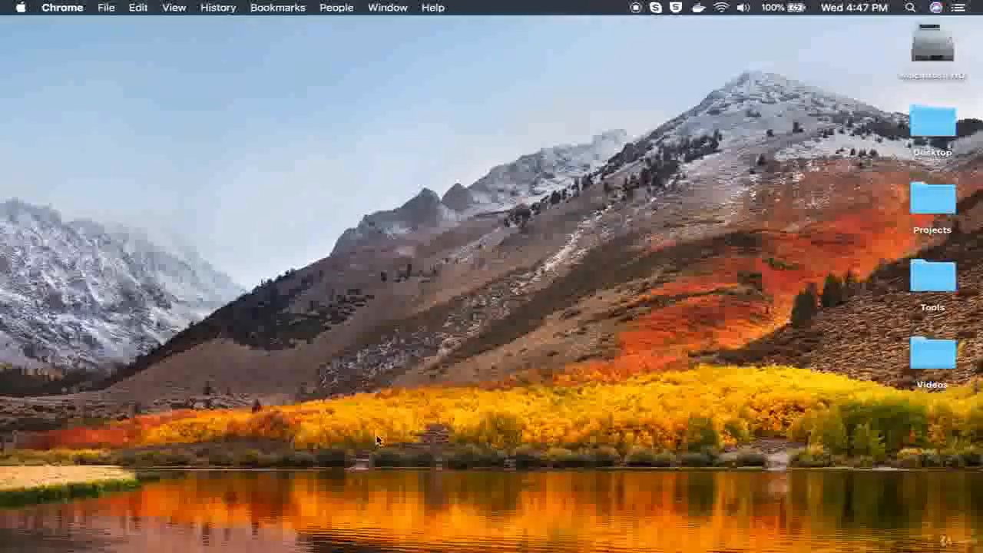
Locate ApacheJMeterTemporaryRootCA.crt in JMeter's bin folder using Finder, and dismiss the root CA certificate notice back in JMeter
key("ctrl+Left")
key("ctrl+Up")
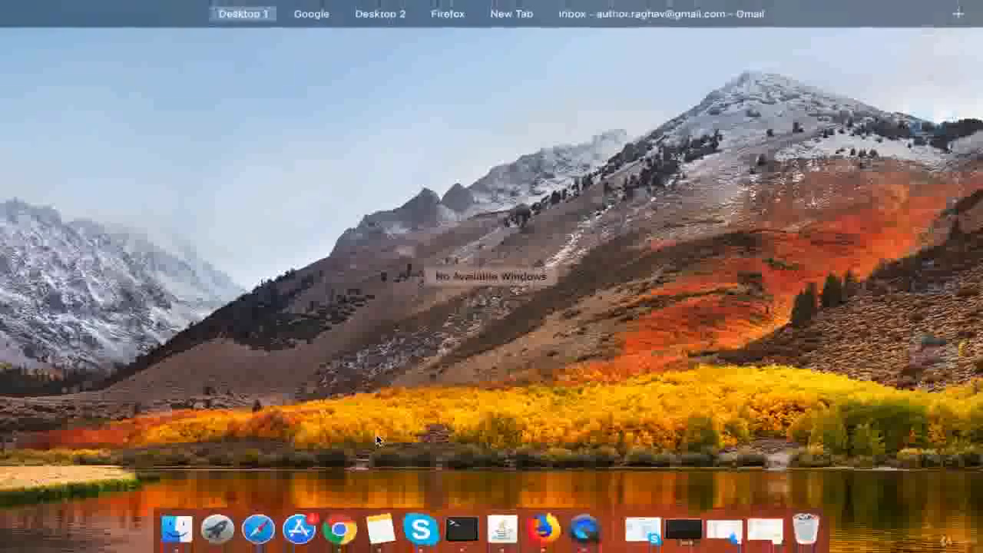
left_click(194, 530)
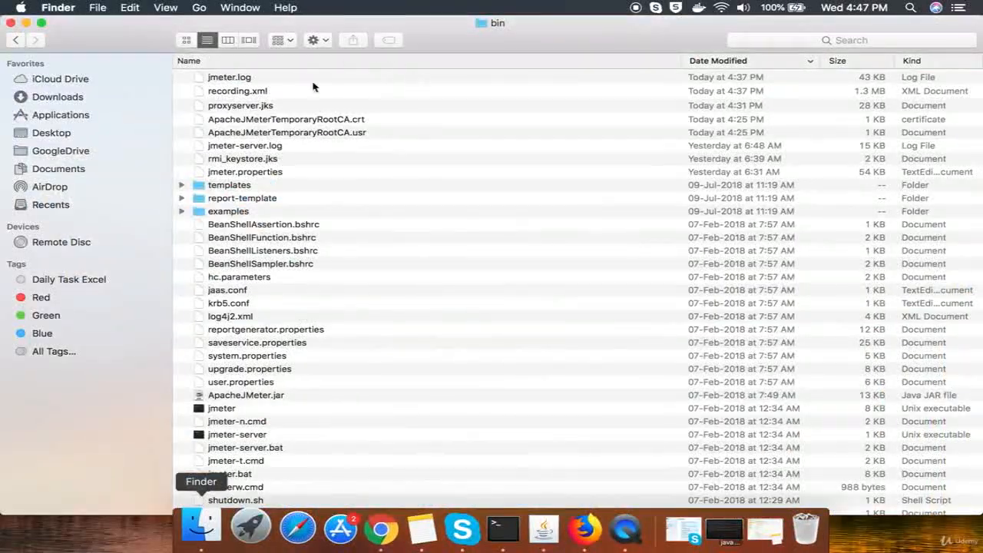
left_click(285, 121)
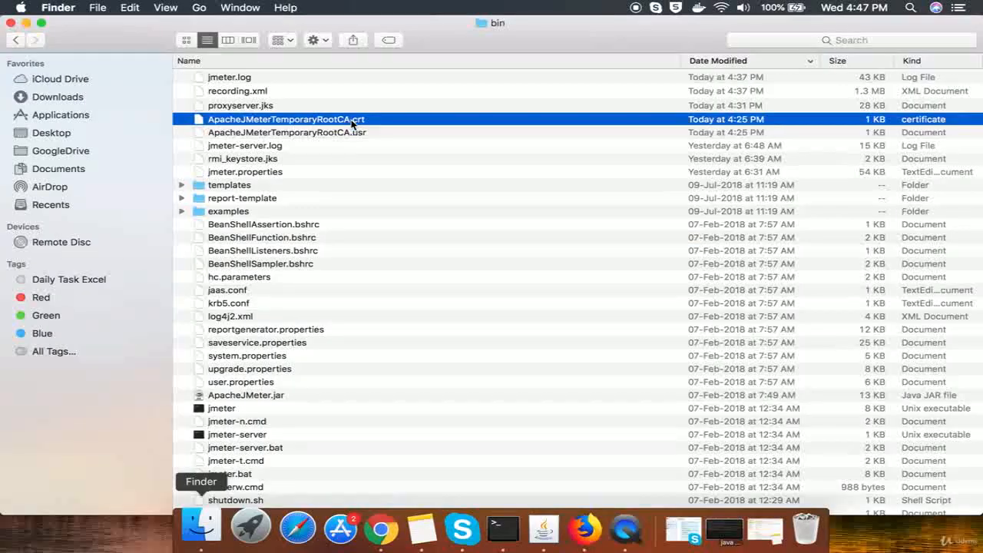
key("ctrl+Right")
key("ctrl+Right")
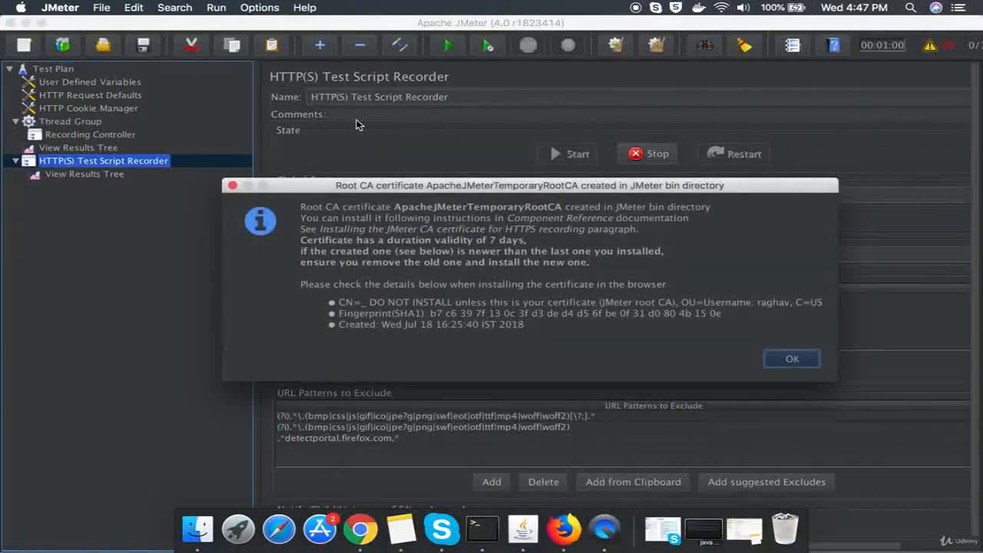
left_click(790, 357)
Switch to Firefox and open the Certificate Manager from its privacy and security preferences
key("ctrl+Right")
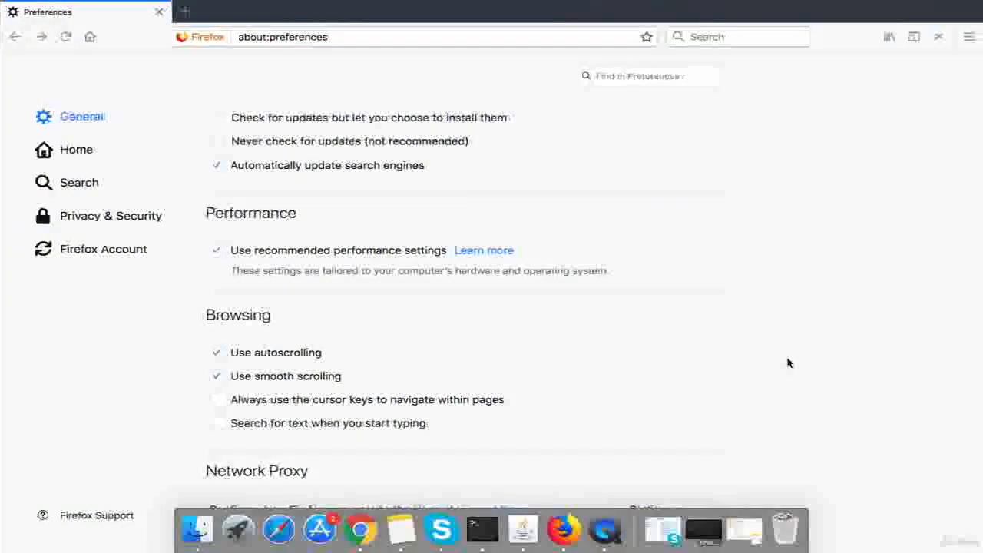
left_click(123, 115)
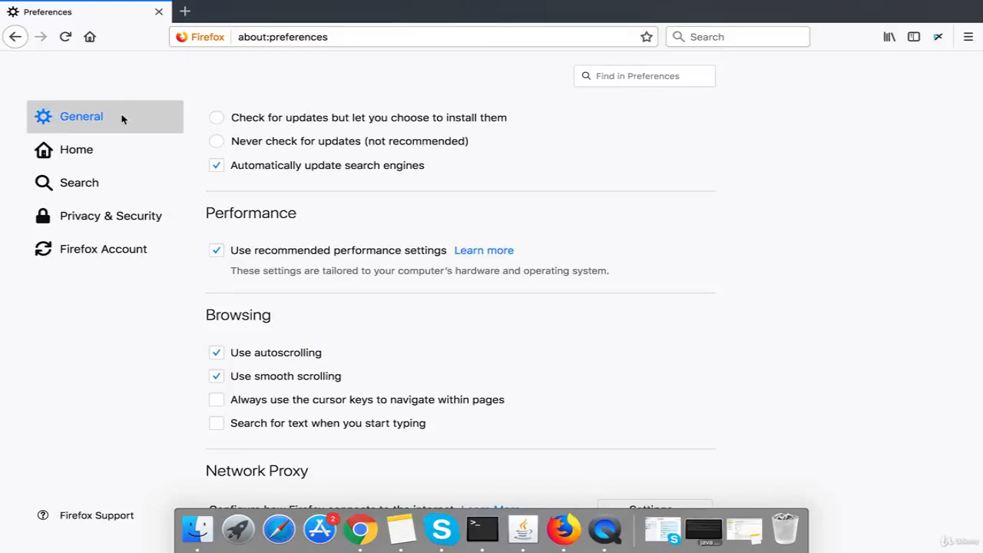
left_click(95, 221)
scroll(501, 287, "down", 10)
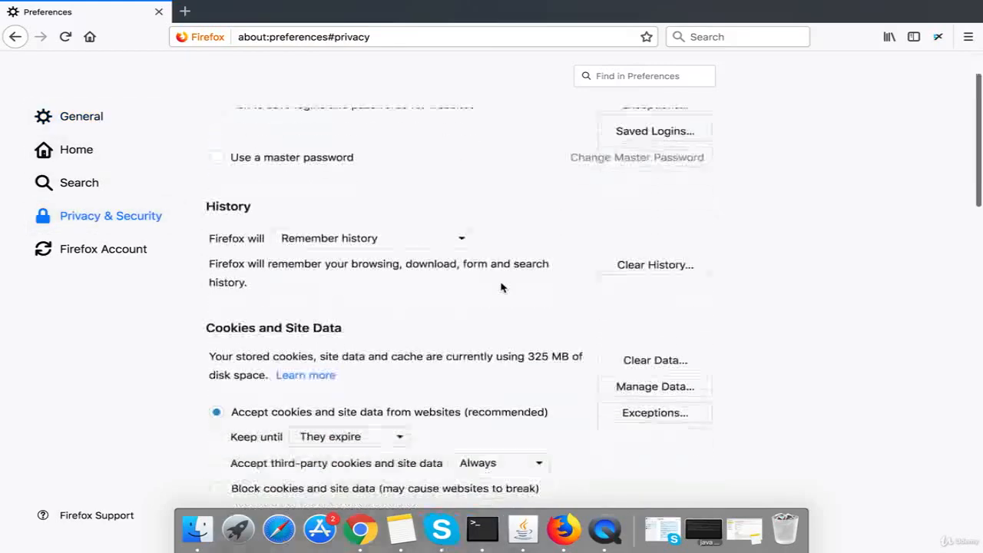
scroll(501, 287, "down", 6)
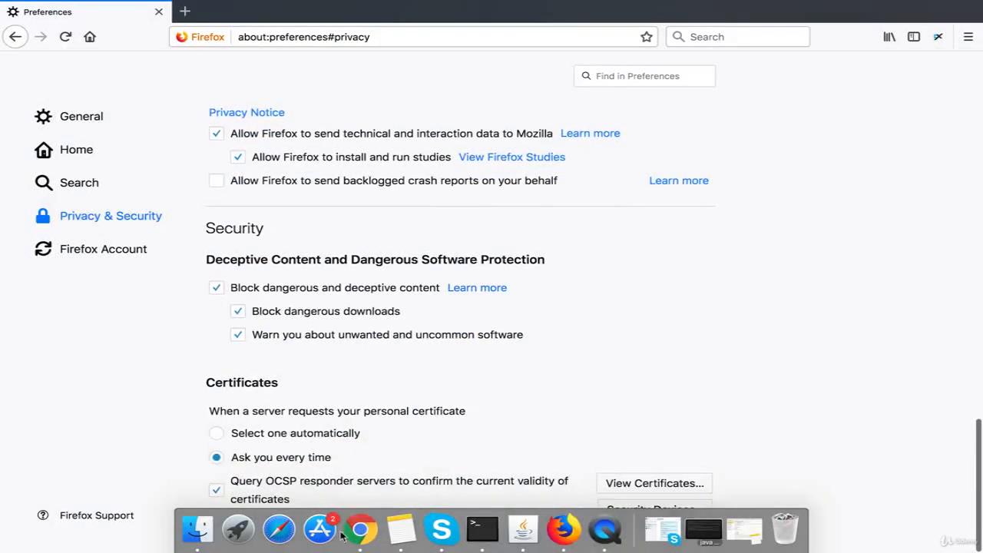
left_click(642, 485)
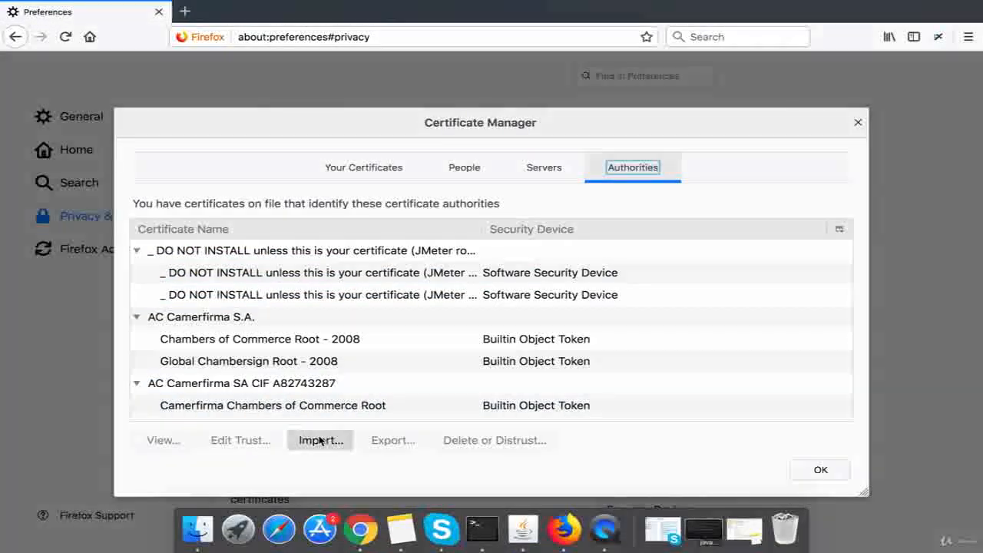
Try to import ApacheJMeterTemporaryRootCA.crt from JMeter's bin folder as a certificate authority, and close the Certificate Manager
left_click(320, 441)
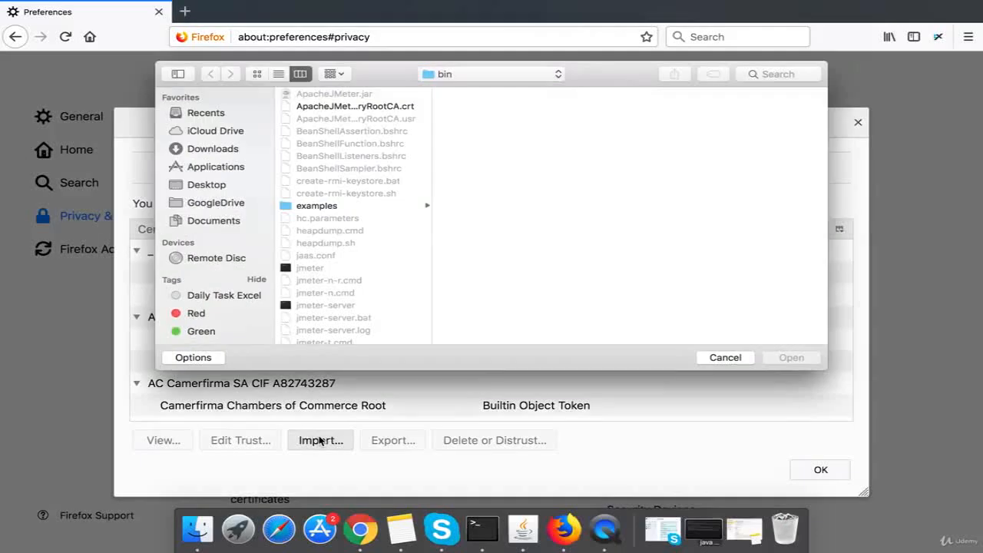
left_click(362, 108)
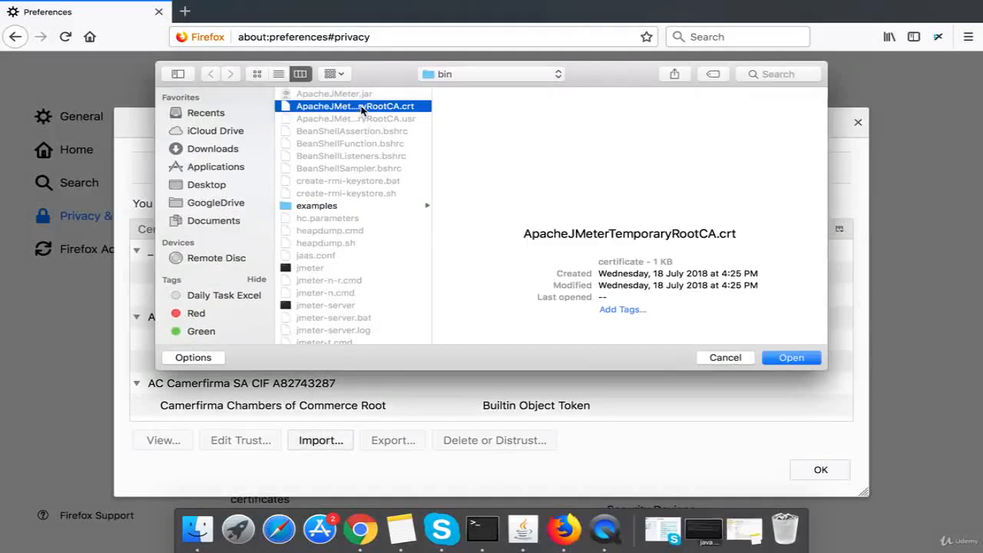
left_click(774, 359)
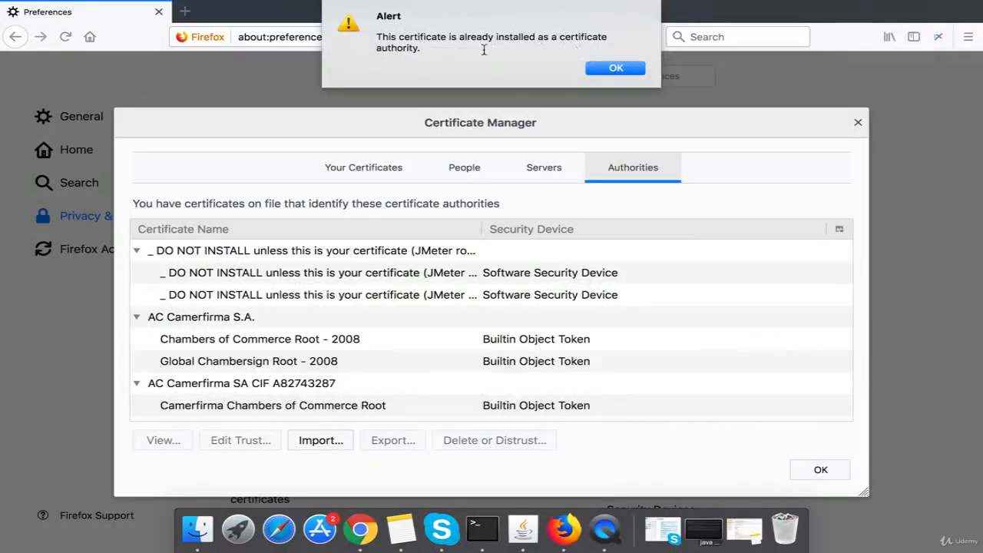
left_click(615, 69)
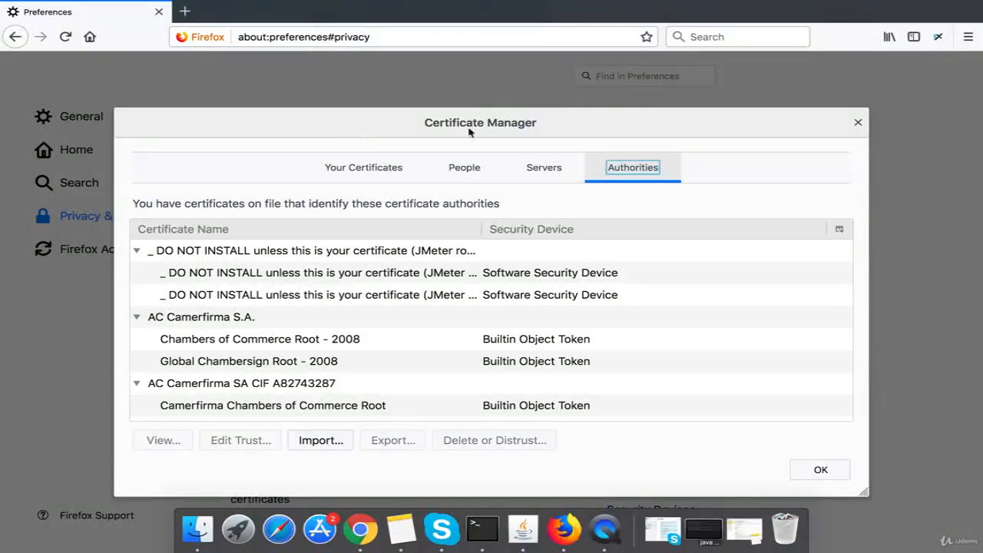
left_click(858, 122)
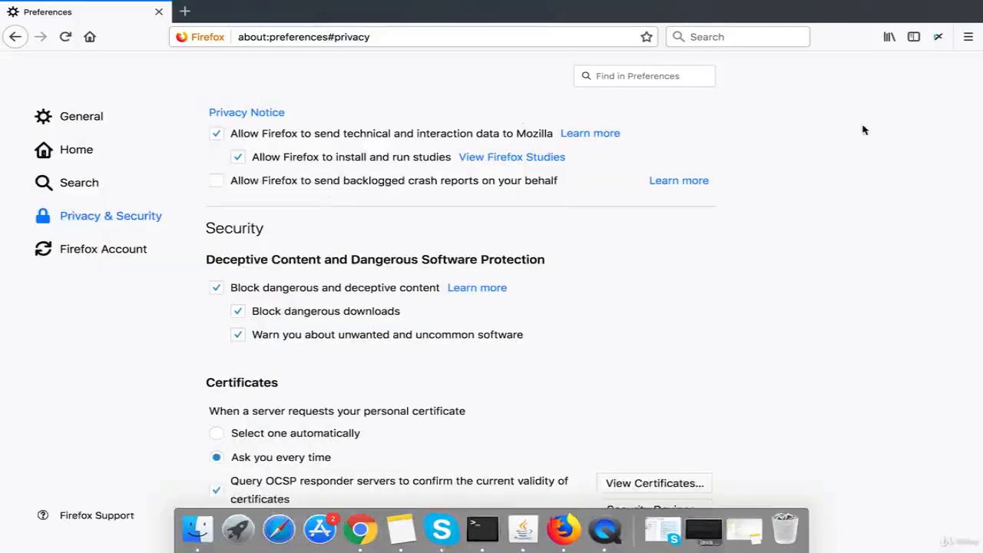
Select the Recording Controller in JMeter and load lifecharger.org in a new Firefox tab
left_click(186, 11)
key("ctrl+Left")
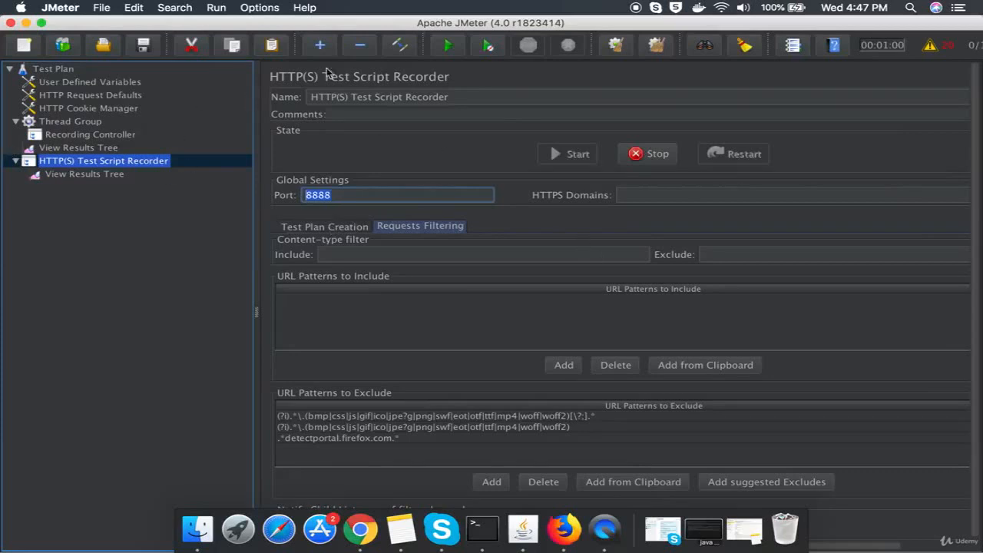
left_click(65, 135)
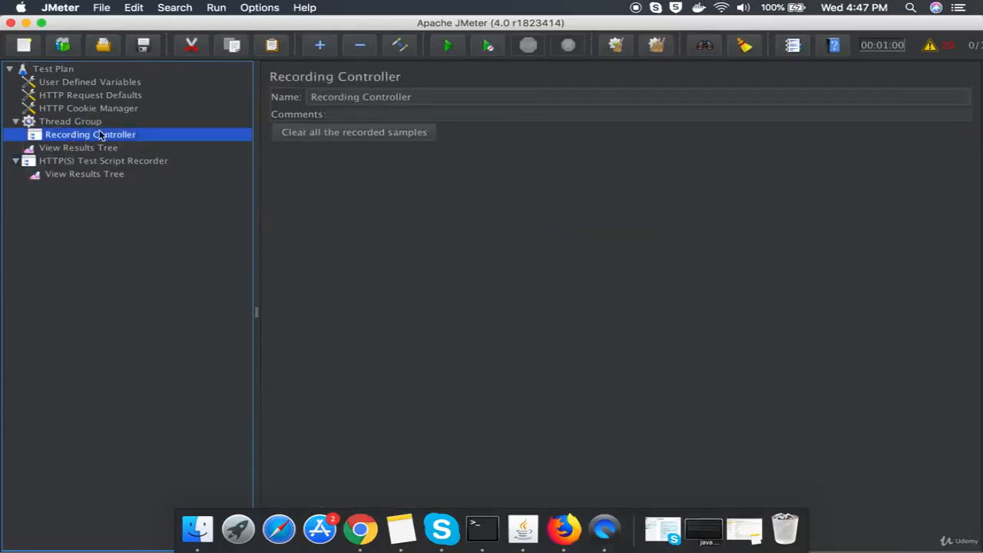
key("ctrl+Right")
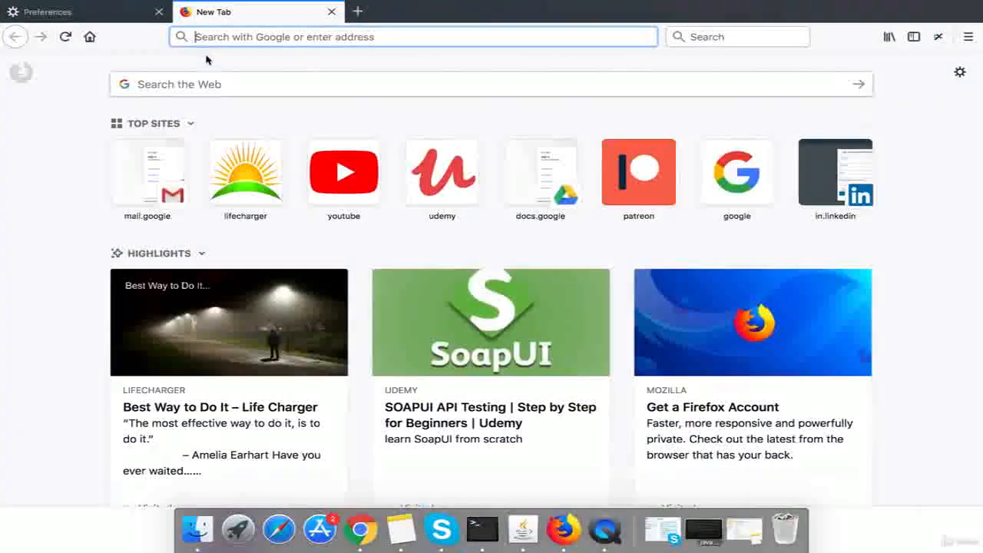
type("lifecharger.org/")
key("Return")
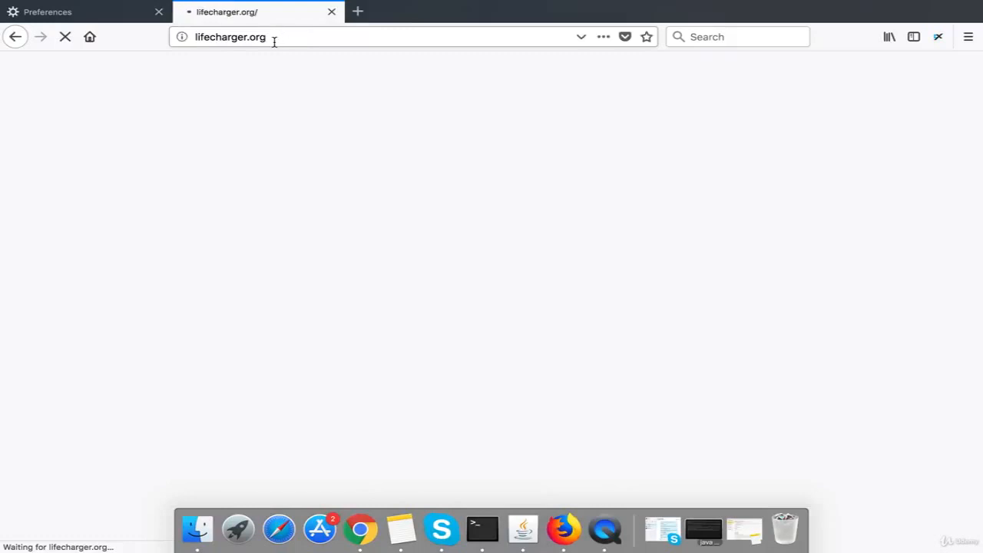
Return to JMeter and expand the Recording Controller and its recorded /complete/search transaction
key("ctrl+Left")
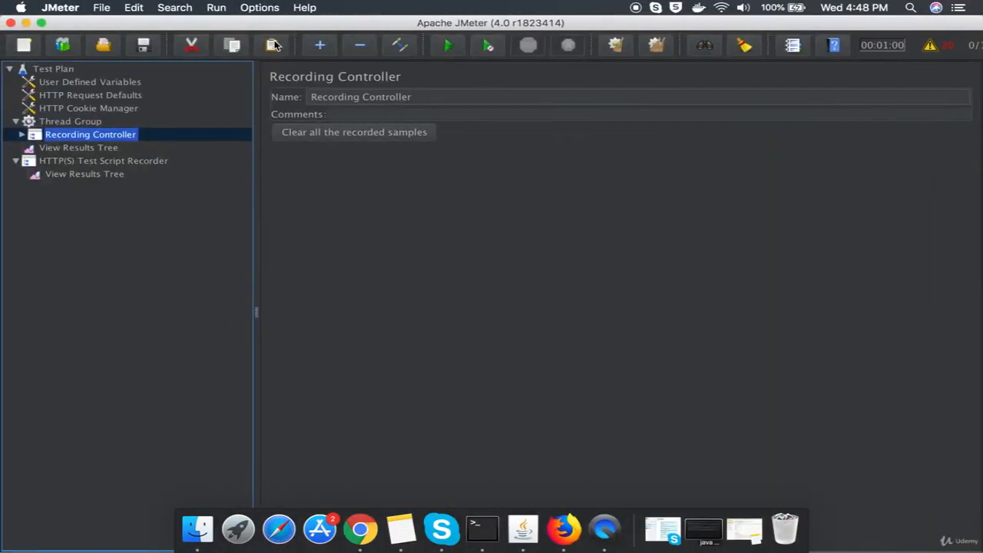
left_click(21, 136)
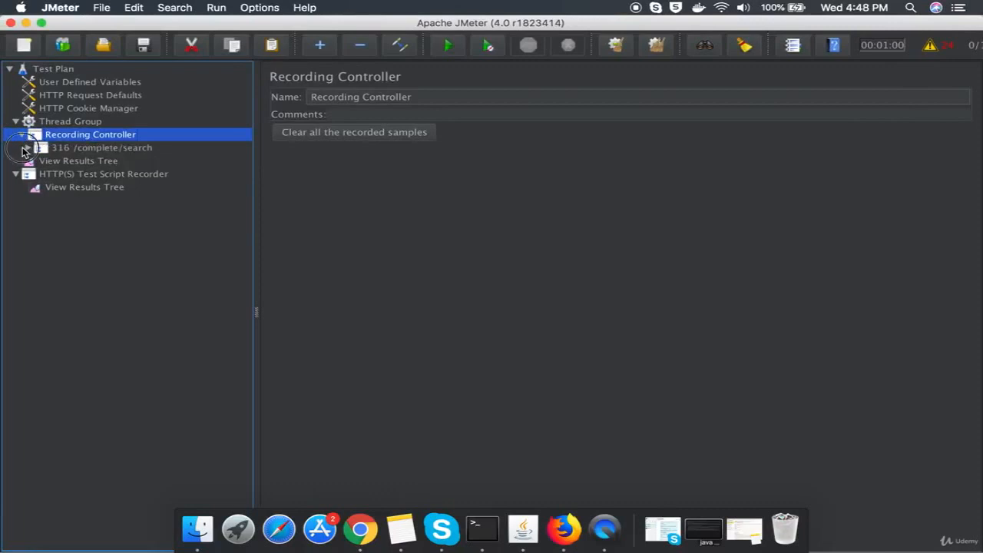
left_click(30, 149)
left_click(26, 148)
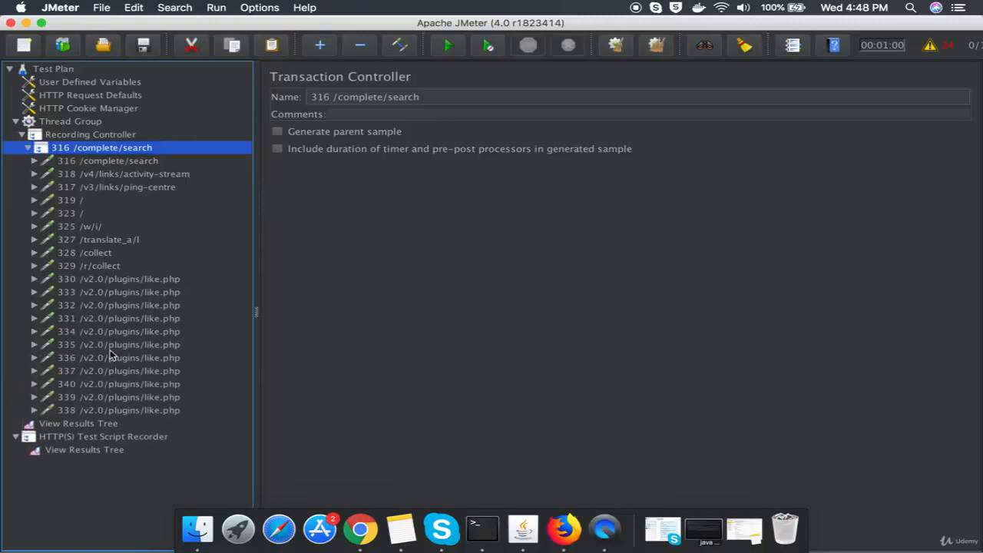
Record opening the "Best Way to Do It" article in Firefox, and check its transaction in JMeter with /complete/search collapsed
key("ctrl+Right")
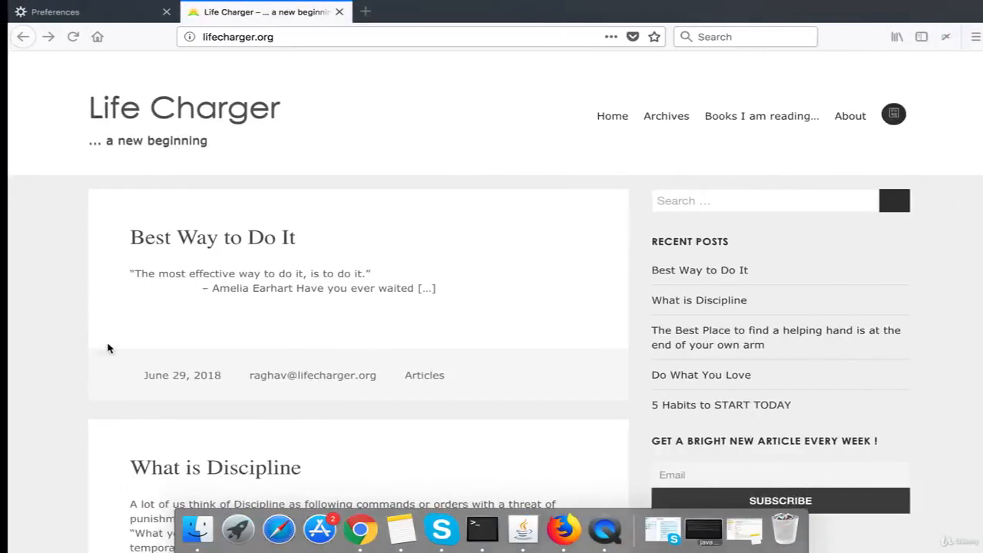
left_click(262, 243)
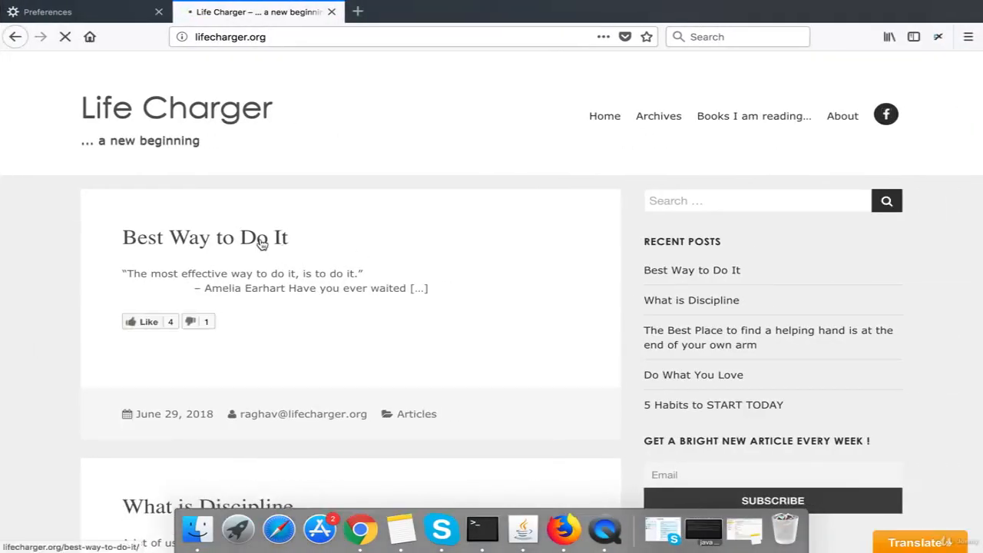
key("ctrl+Left")
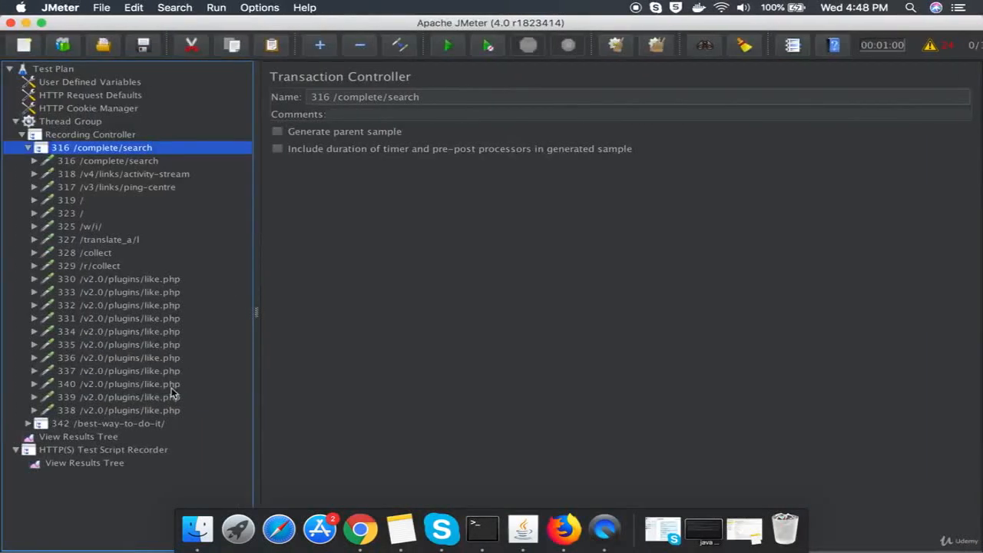
left_click(112, 427)
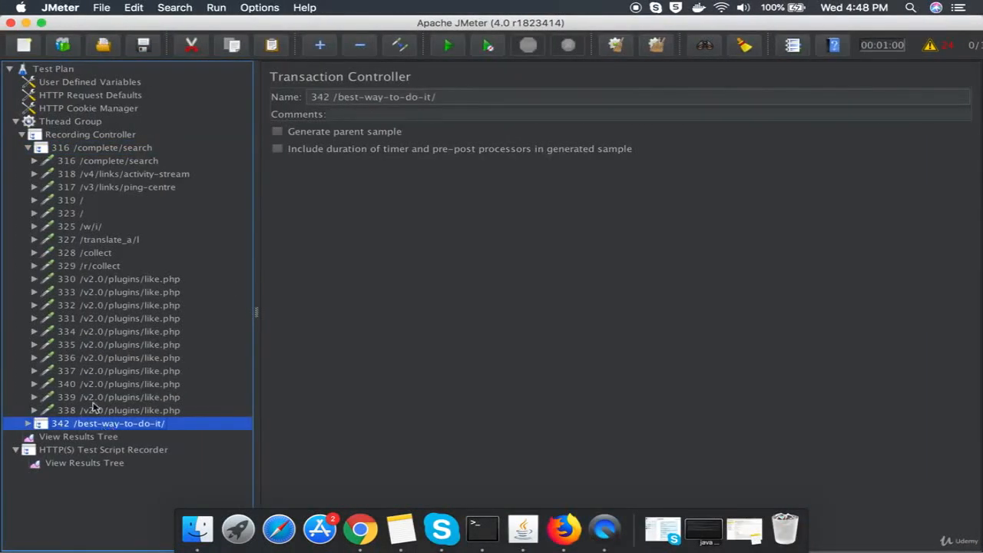
left_click(29, 151)
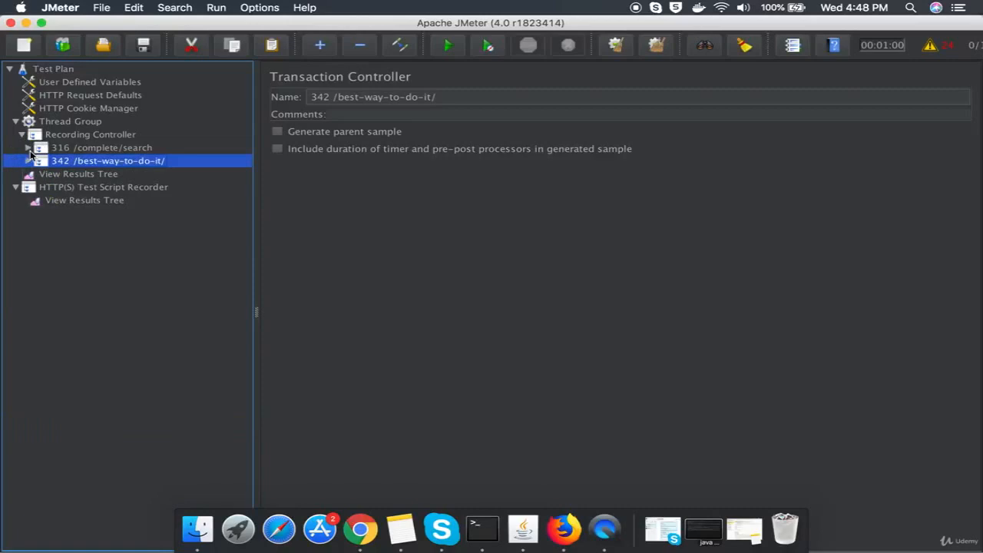
Record opening the "What is Discipline" post in Firefox, and select its /what-is-discipline/ transaction in JMeter
key("ctrl+Right")
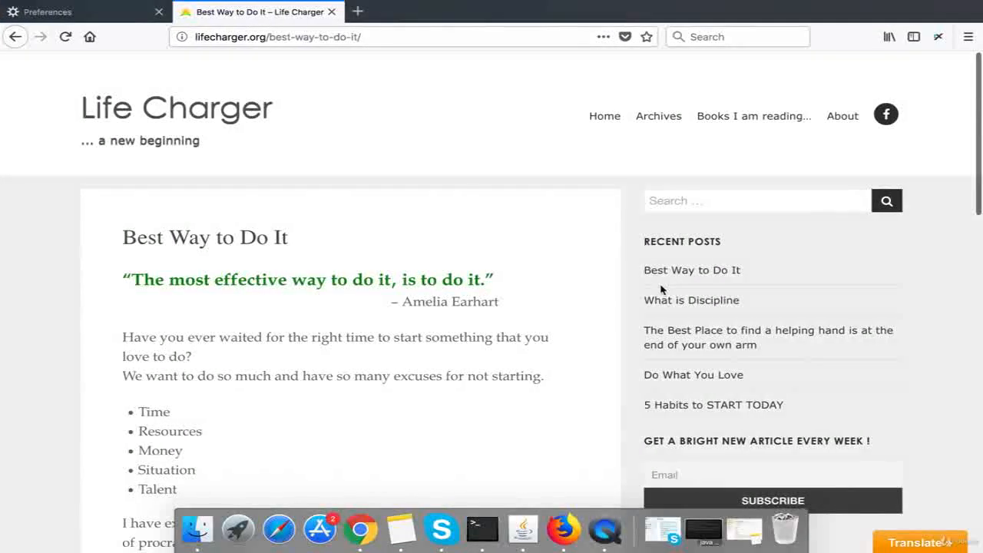
left_click(683, 305)
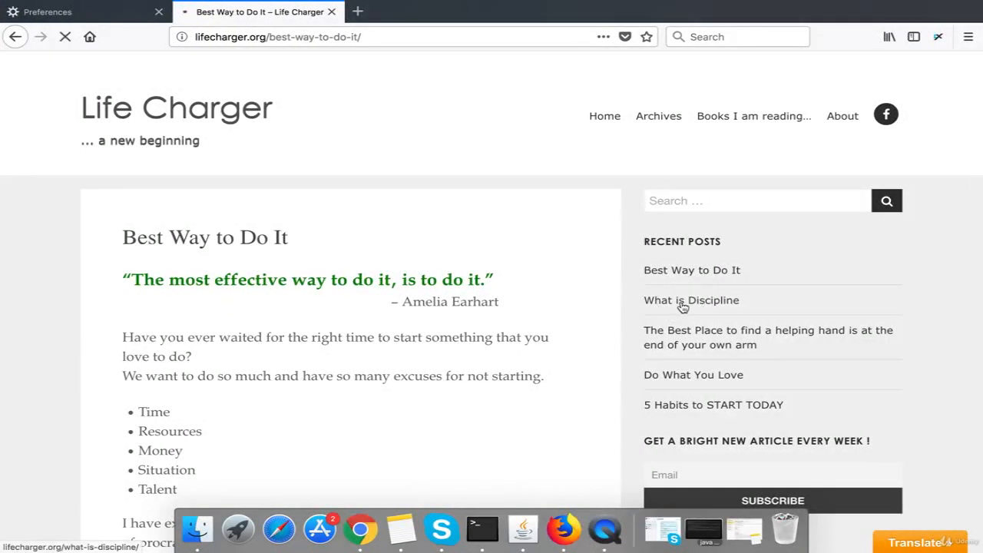
key("ctrl+Left")
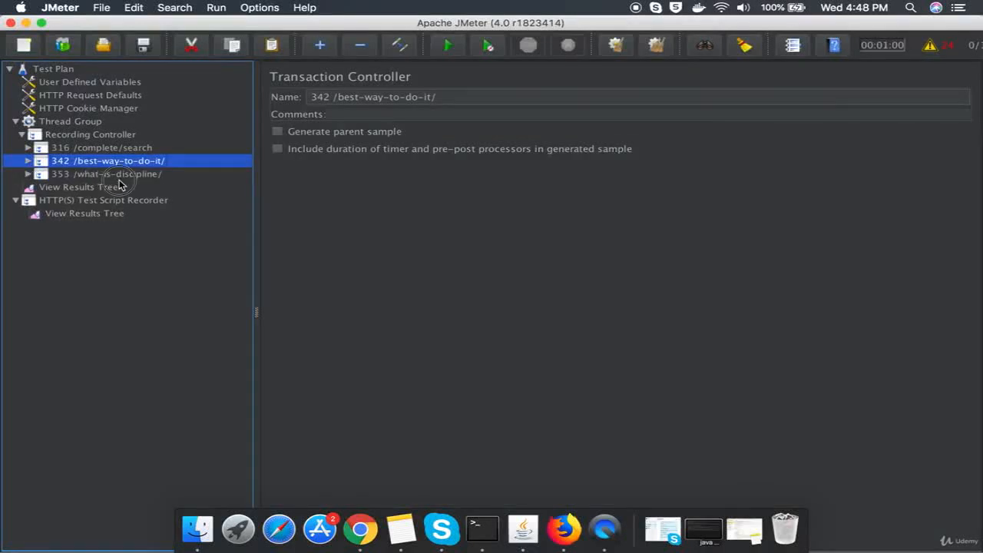
left_click(119, 186)
left_click(119, 177)
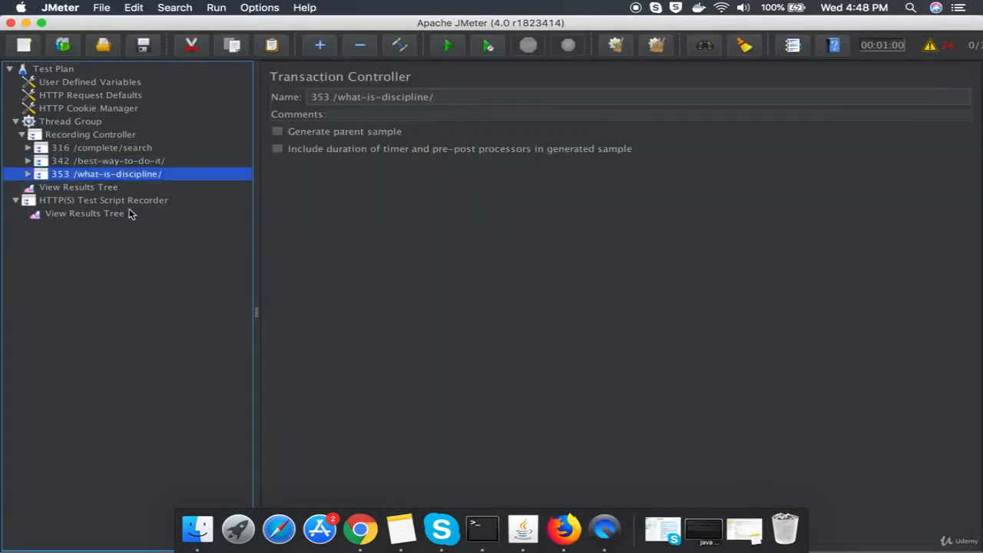
Stop the recording in the HTTP(S) Test Script Recorder
left_click(118, 199)
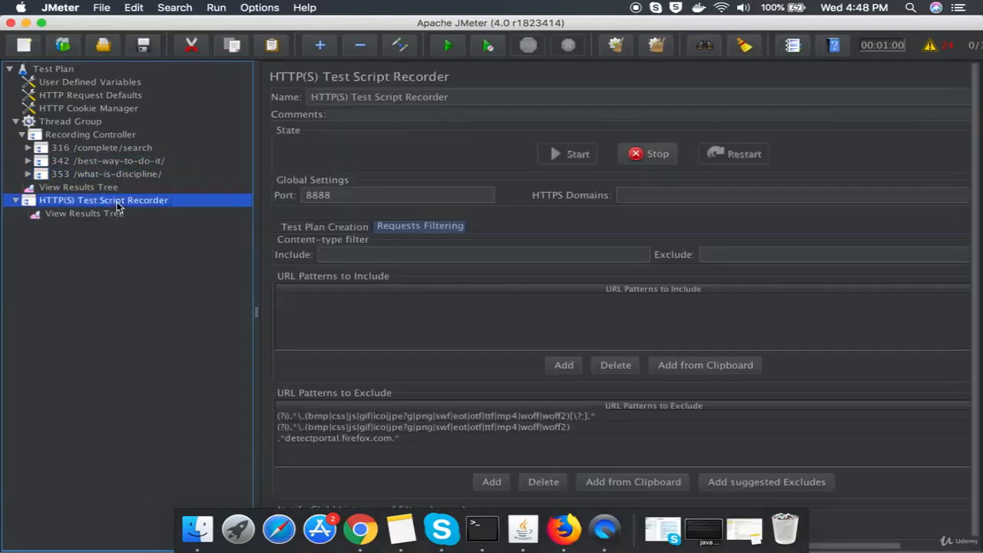
left_click(643, 160)
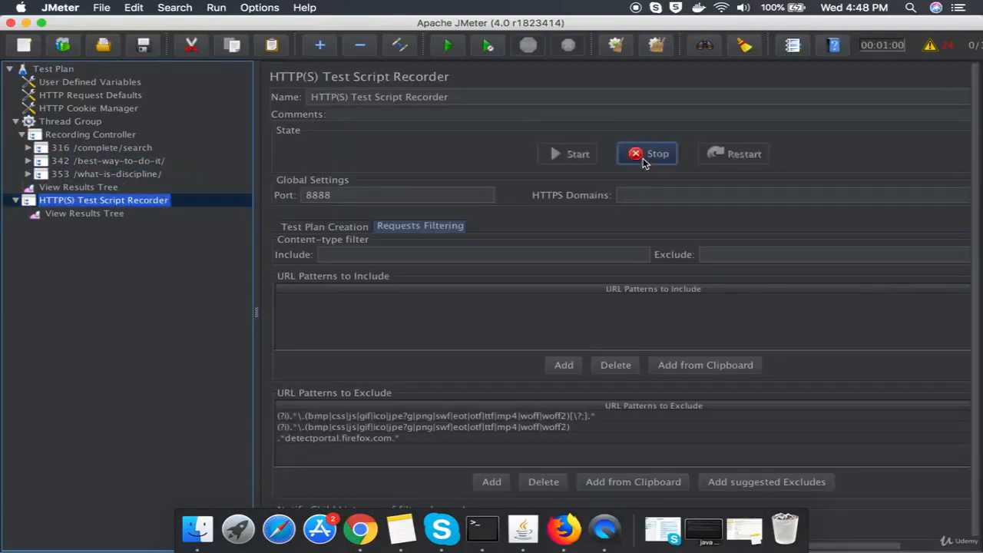
Expand the /complete/search transaction and examine the server, path and parameters of each recorded request in it
left_click(108, 151)
key("Down")
key("Down")
key("Up")
key("Up")
key("Right")
key("Down")
key("Down")
key("Down")
key("Down")
key("Down")
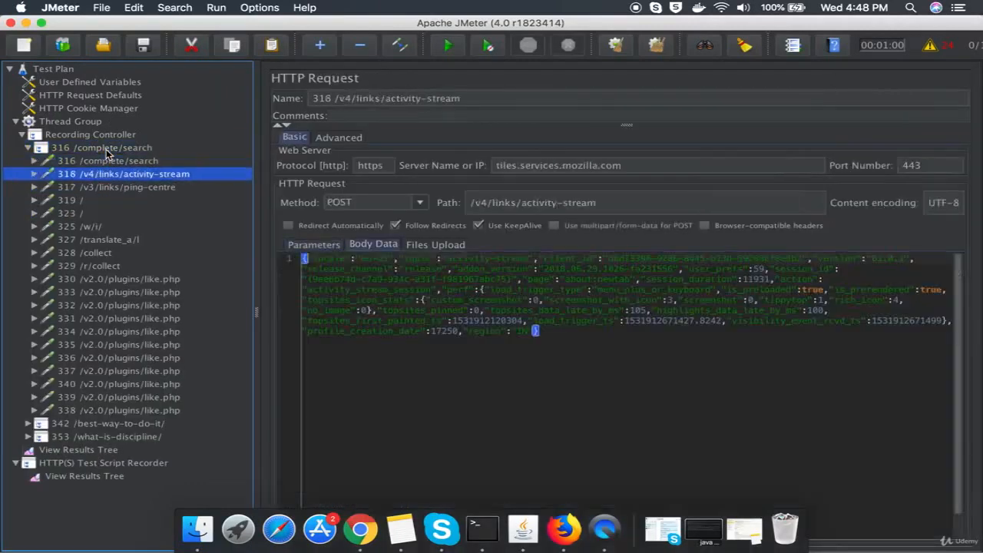
key("Down")
key("Down")
key("Down")
key("Down")
key("Down")
key("Down")
key("Down")
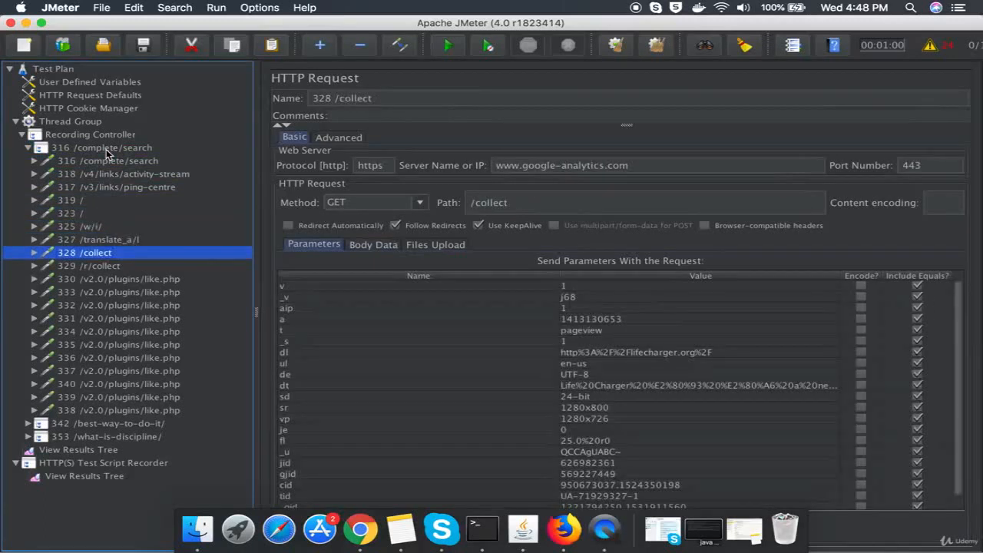
key("Down")
key("Down")
key("Down")
key("Down")
key("Down")
key("Down")
key("Down")
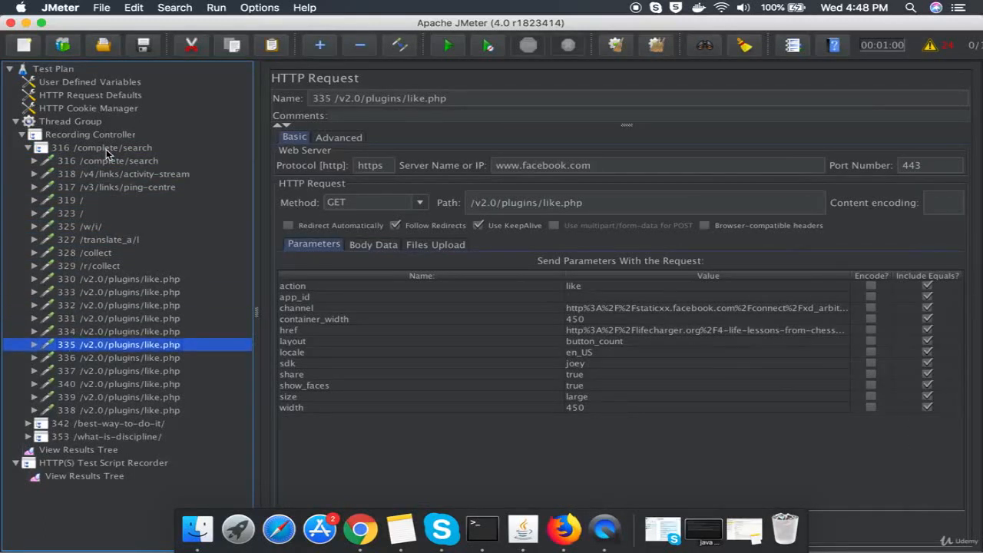
key("Down")
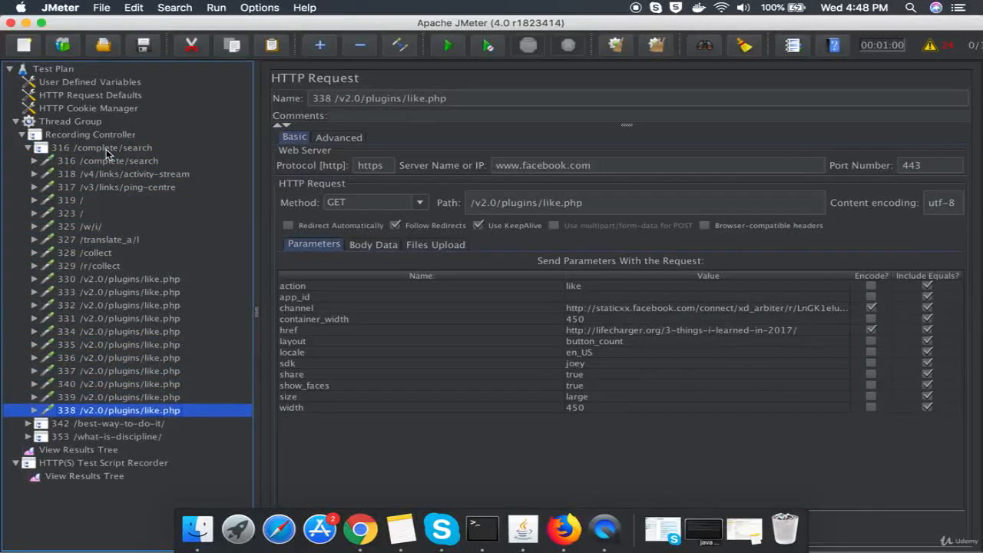
Disable all the /v2.0/plugins/like.php requests, from 330 through 338, in the /complete/search transaction
key("shift+Up")
key("shift+Up")
key("shift+Up")
key("shift+Up")
key("shift+Up")
key("shift+Up")
key("shift+Up")
key("shift+Up")
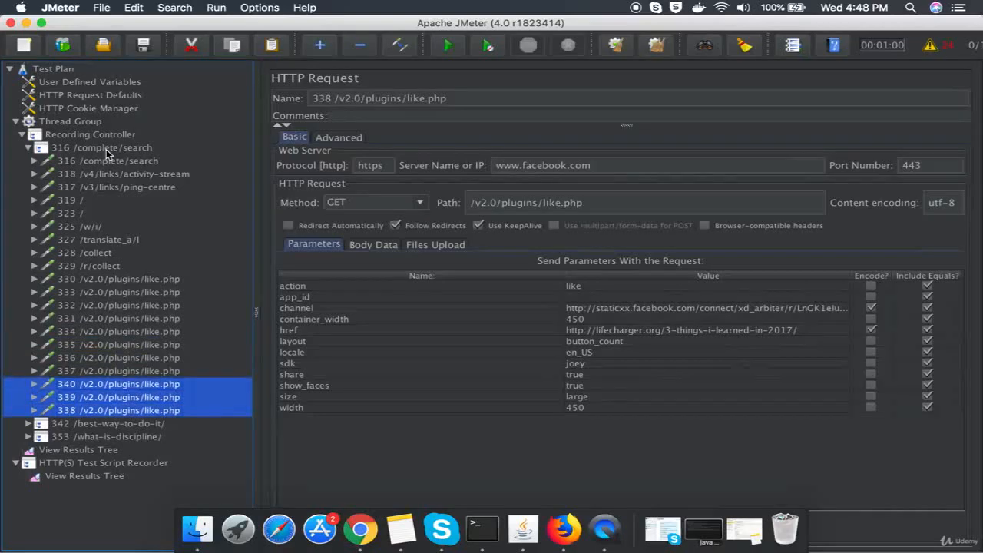
key("shift+Up")
key("shift+Up")
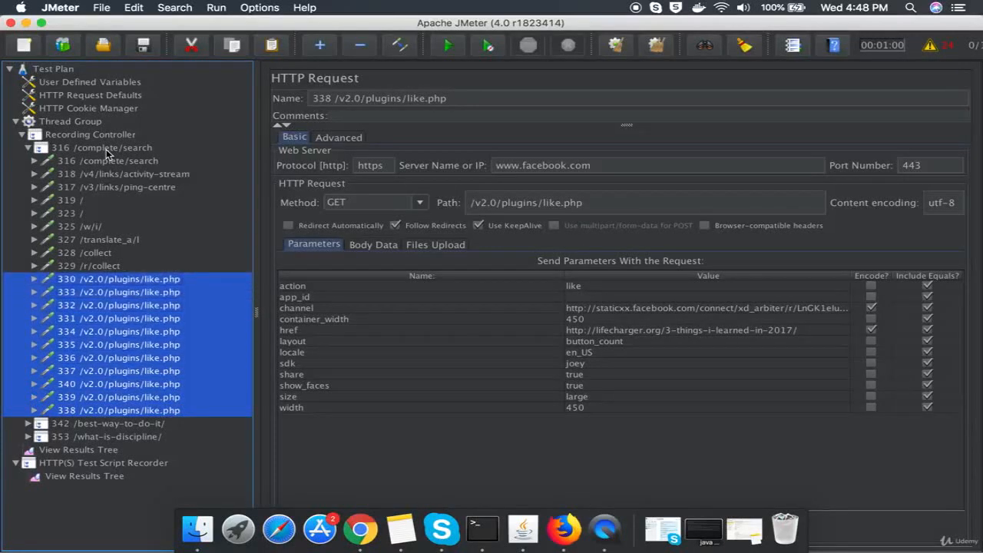
right_click(133, 281)
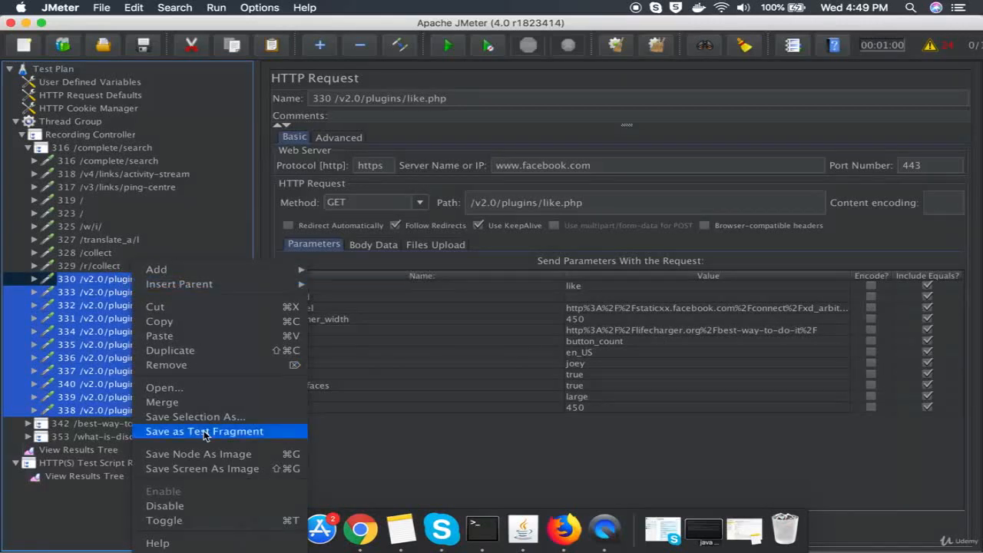
left_click(183, 507)
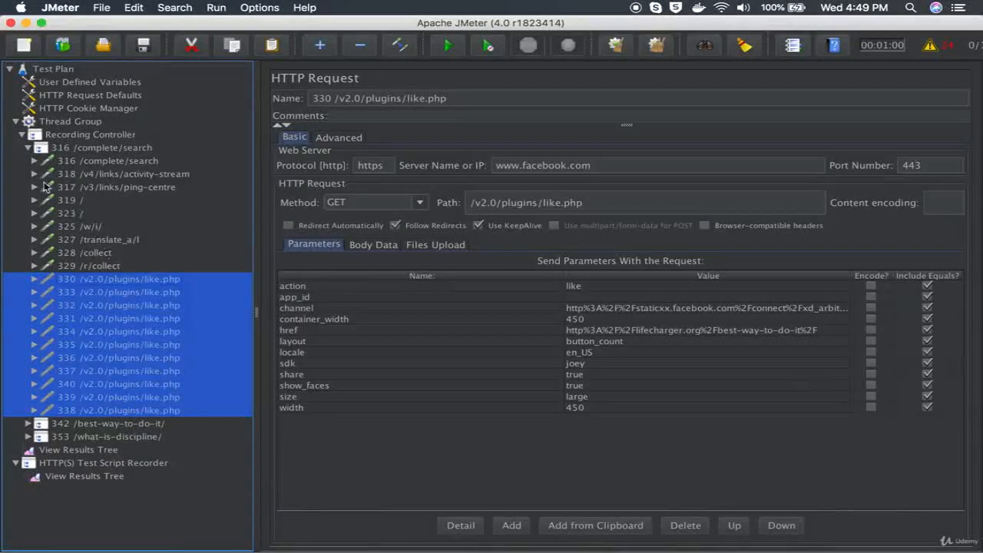
Clear all results and run the test plan, overwriting recording.xml, with the recorder's View Results Tree open, and return to the HTTP(S) Test Script Recorder
left_click(22, 137)
left_click(73, 175)
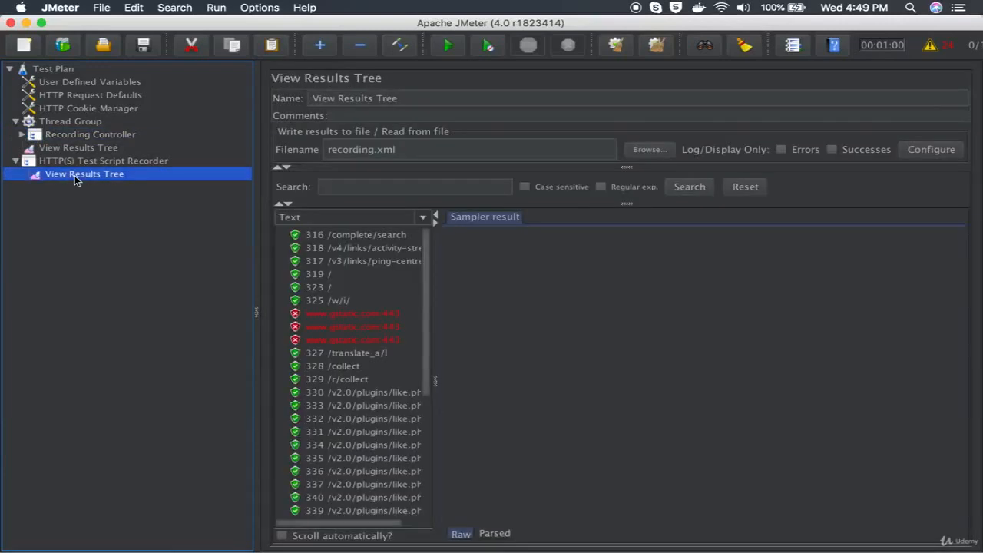
left_click(656, 44)
left_click(448, 46)
left_click(640, 330)
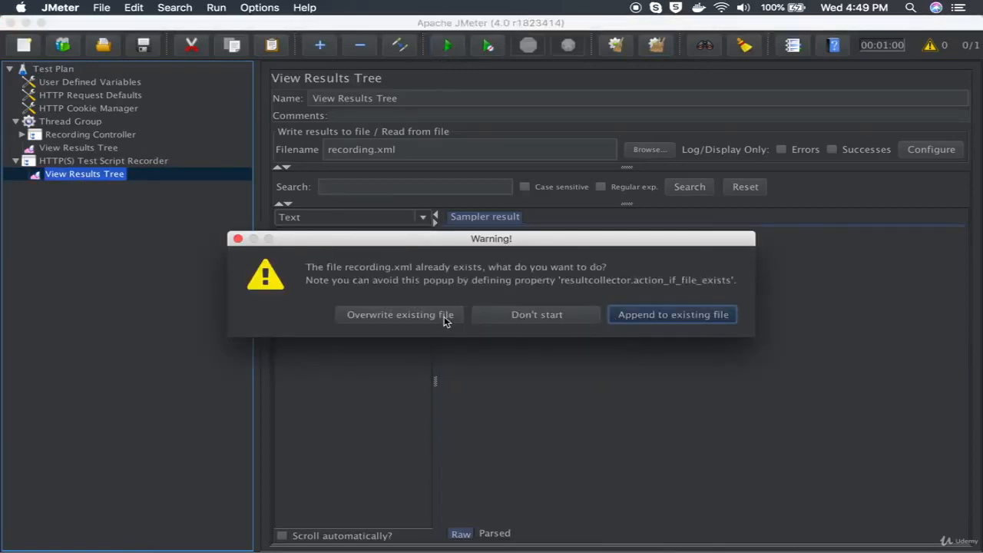
left_click(400, 315)
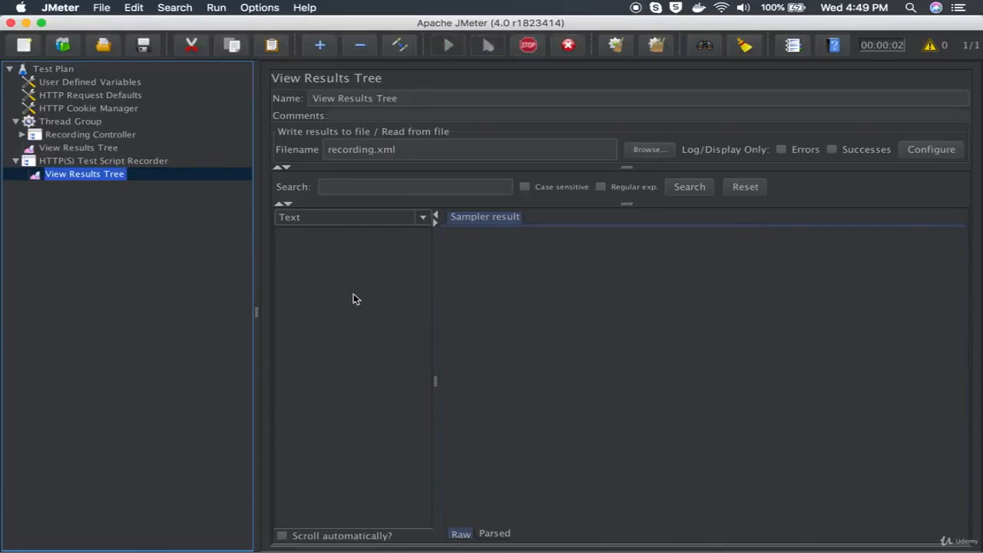
left_click(128, 163)
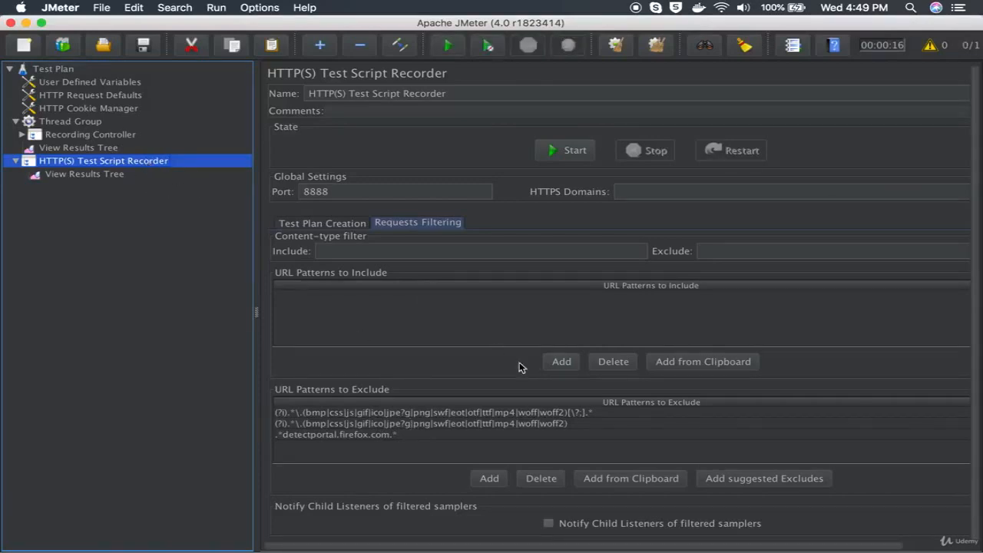
Switch to Chrome and open the Chrome Web Store from the apps page
key("ctrl+Right")
key("ctrl+Right")
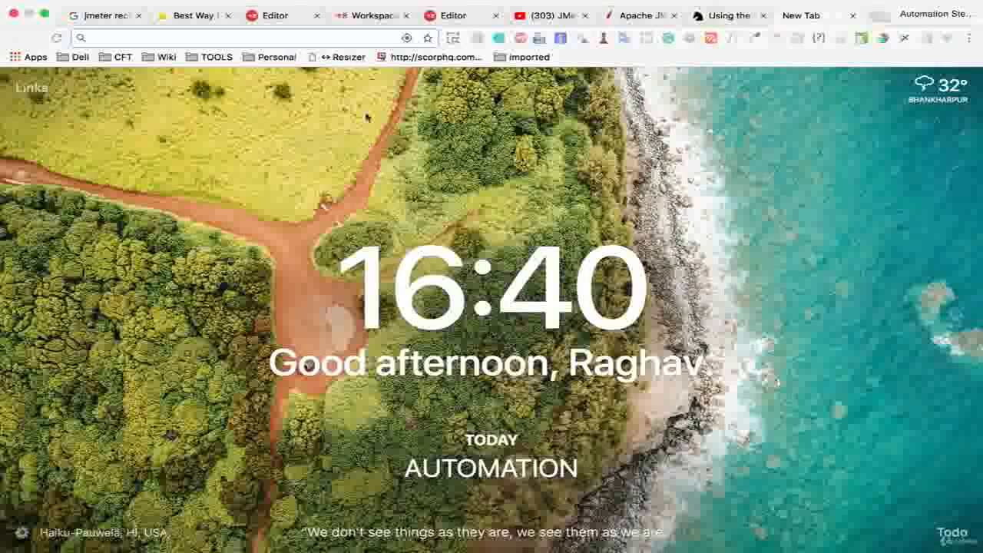
key("ctrl+Left")
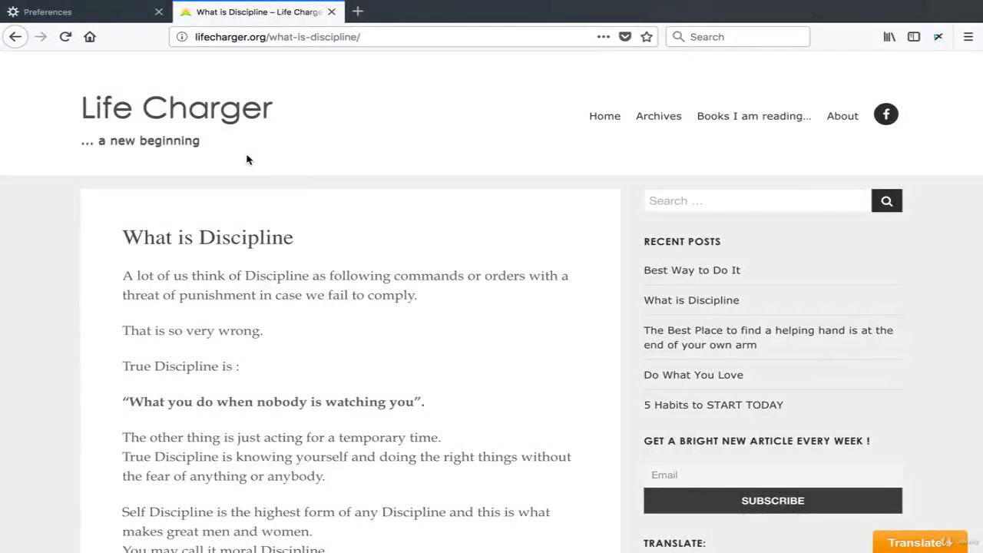
key("ctrl+Up")
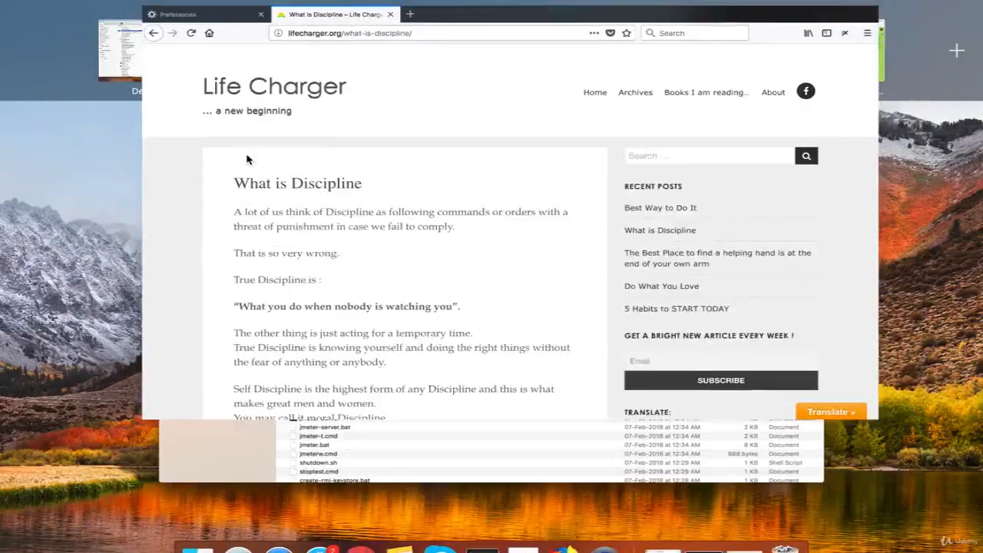
left_click_drag(660, 72, 538, 63)
left_click(287, 51)
left_click_drag(286, 54, 472, 59)
left_click(420, 54)
left_click(33, 57)
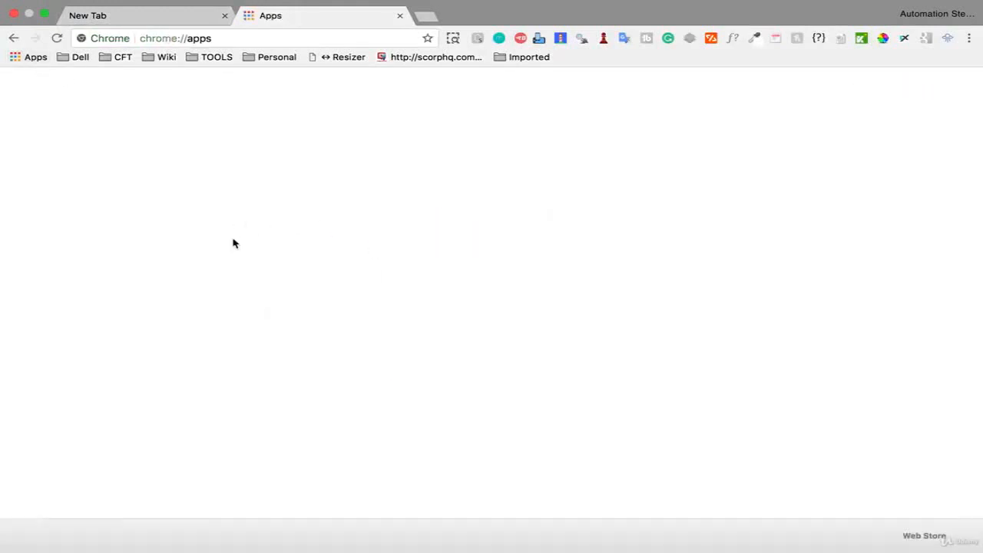
left_click(921, 540)
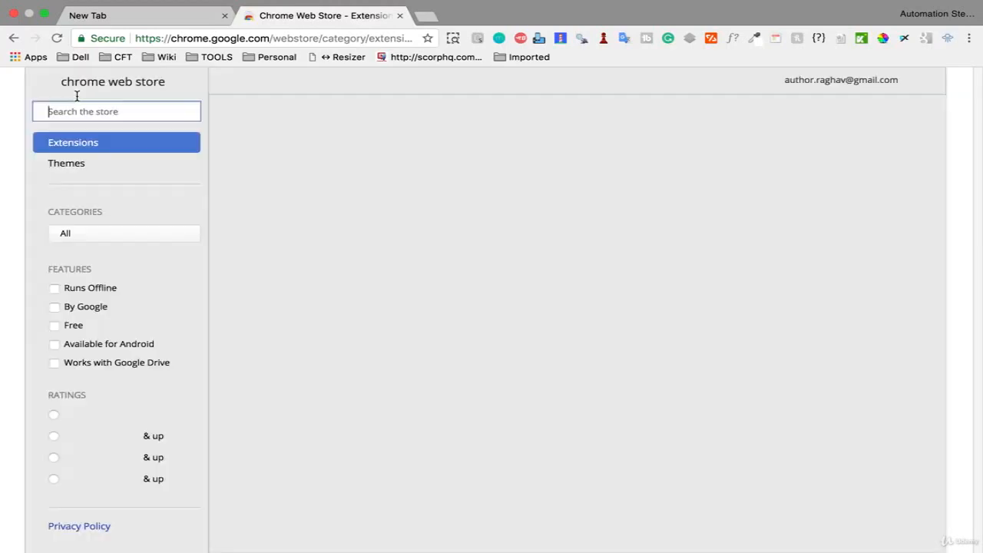
Search the Chrome Web Store for "blazemeter"
type("bla")
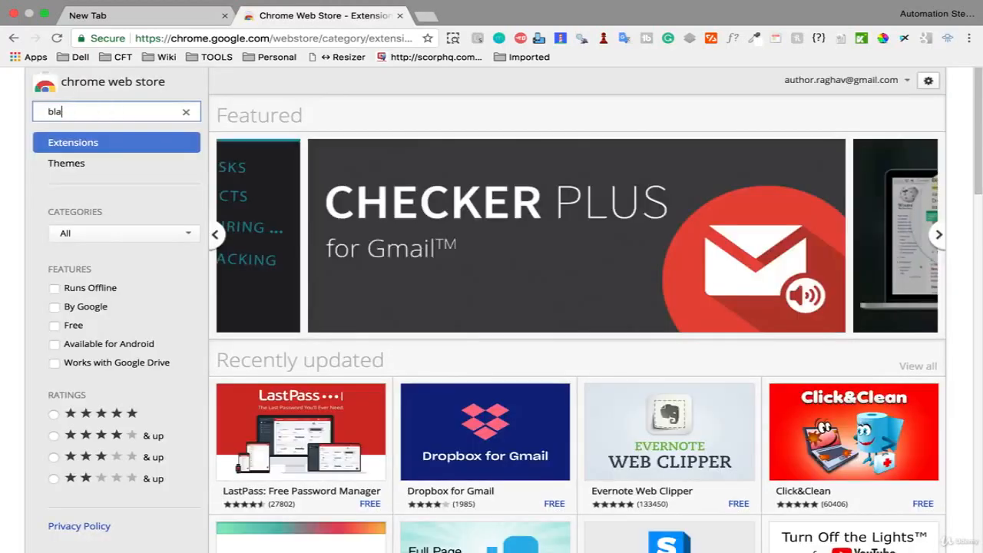
type("zemeter")
key("Return")
left_click(63, 111)
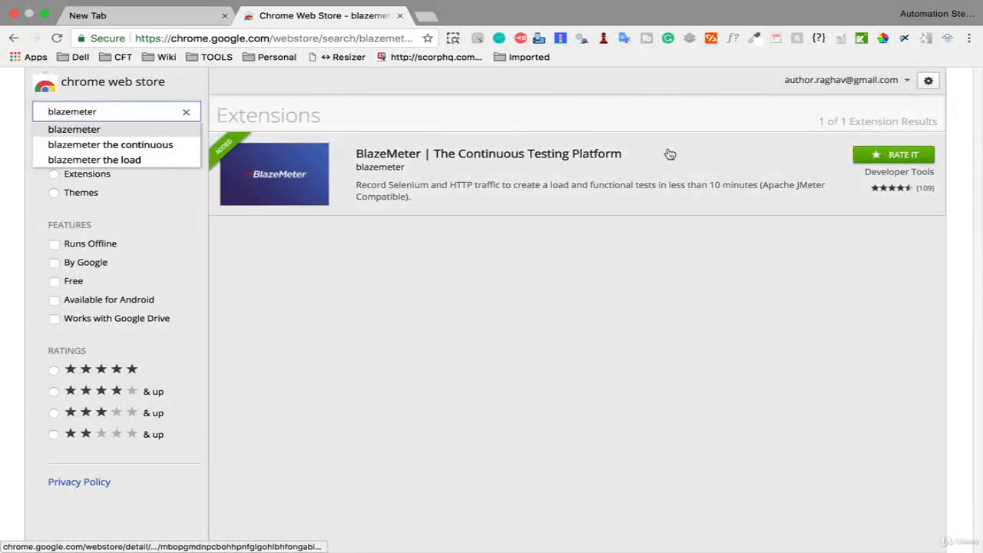
Open the BlazeMeter extension in a new tab, name the test TEST101 and start recording
left_click(427, 19)
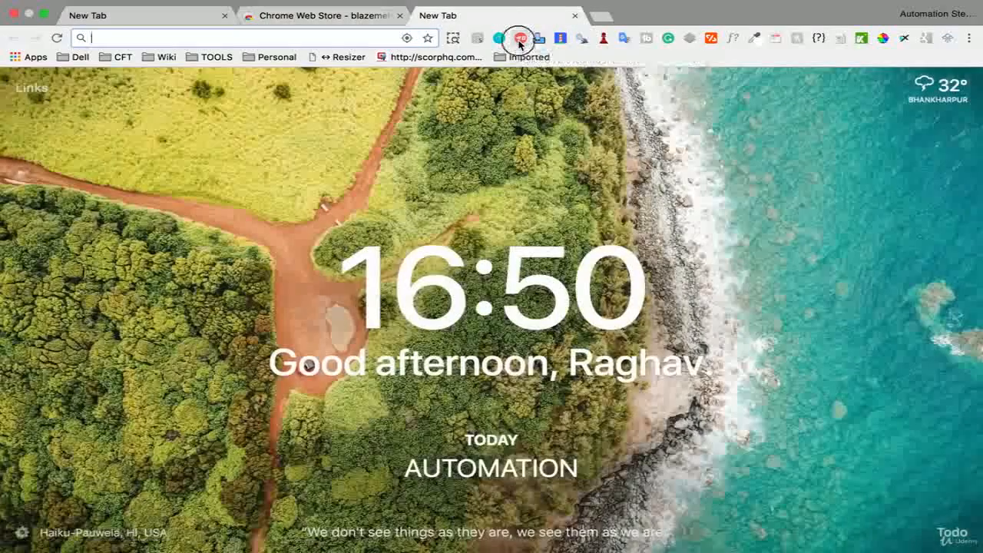
left_click(519, 40)
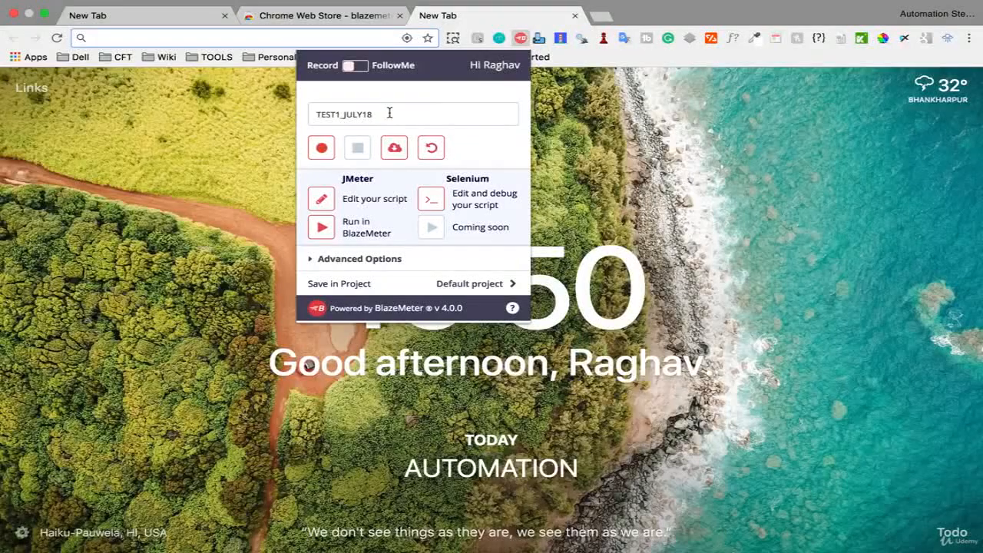
left_click(377, 117)
key("BackSpace")
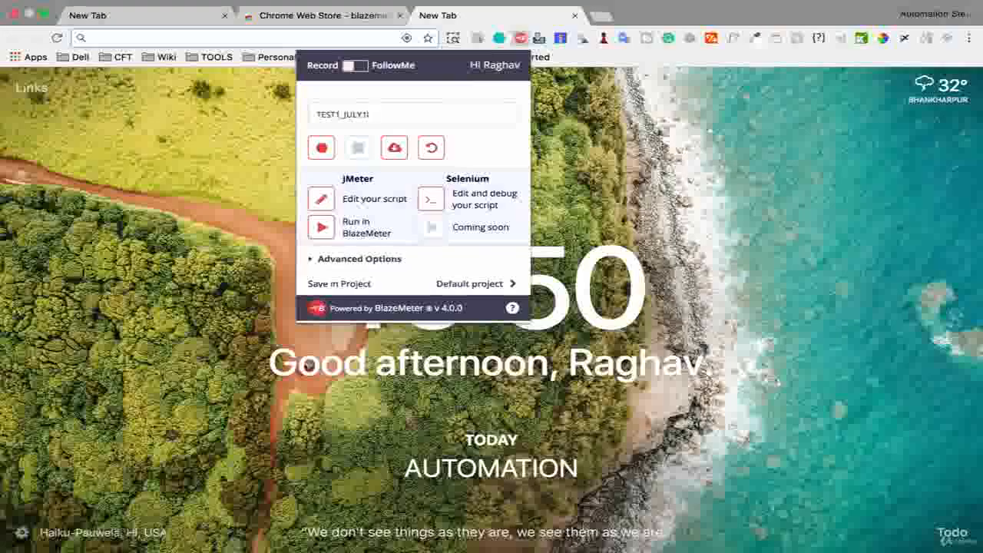
key("BackSpace")
key("BackSpace")
key("BackSpace")
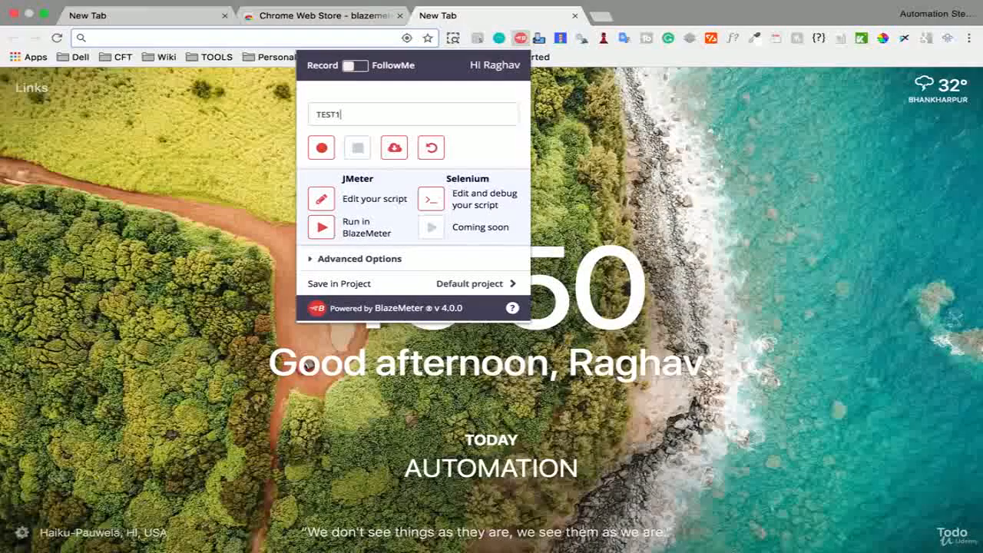
key("BackSpace")
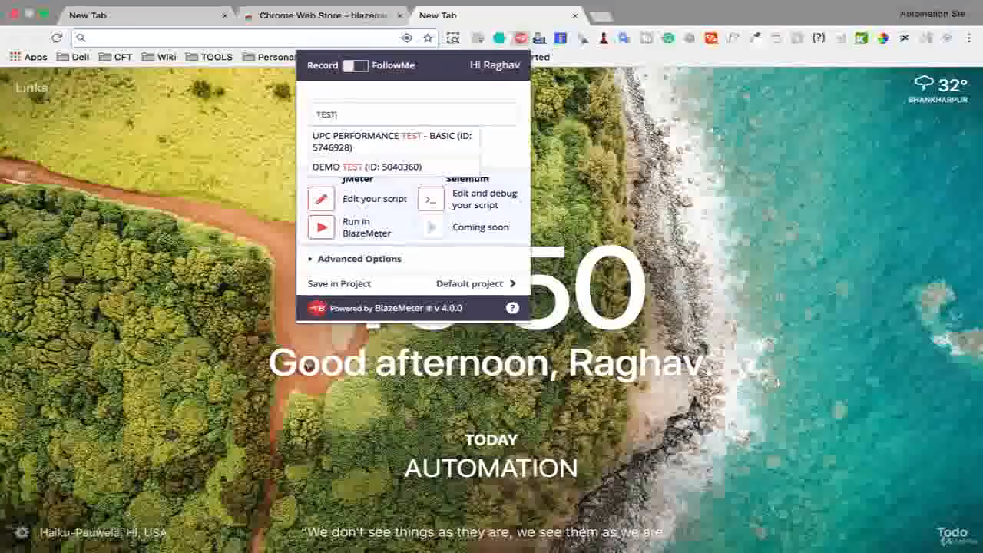
type("101")
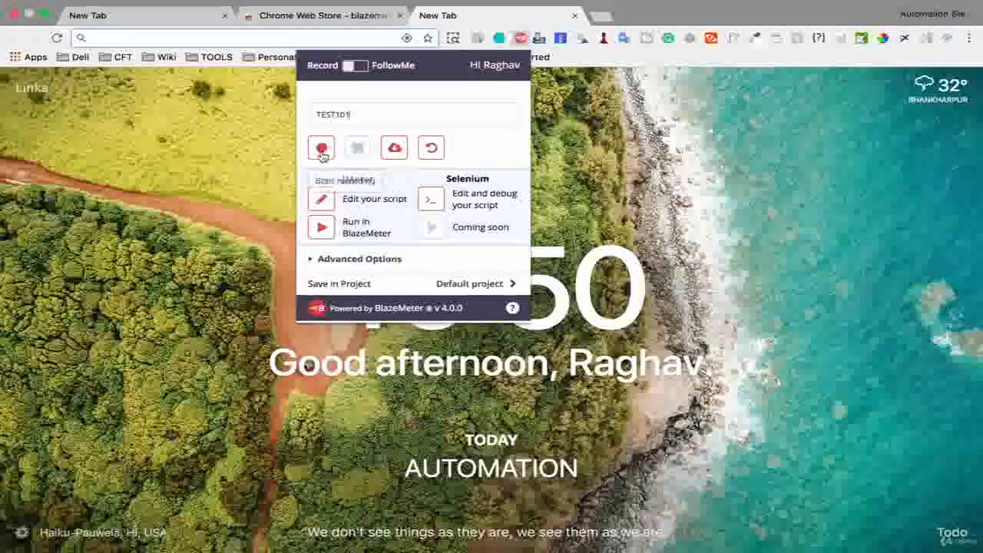
left_click(322, 154)
Record visiting lifecharger.org and opening the "Best Way to Do It" article
left_click(218, 38)
type("lif")
key("Return")
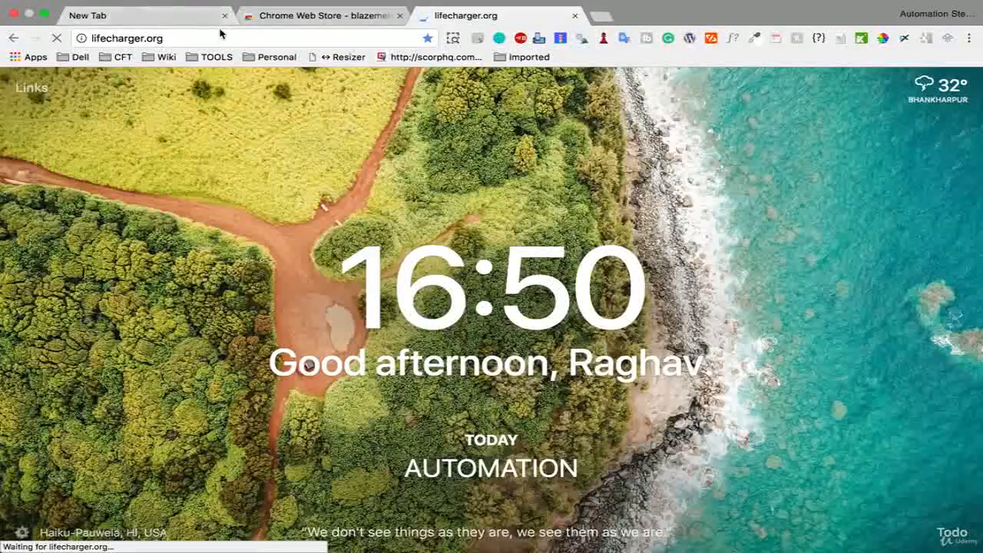
left_click(209, 36)
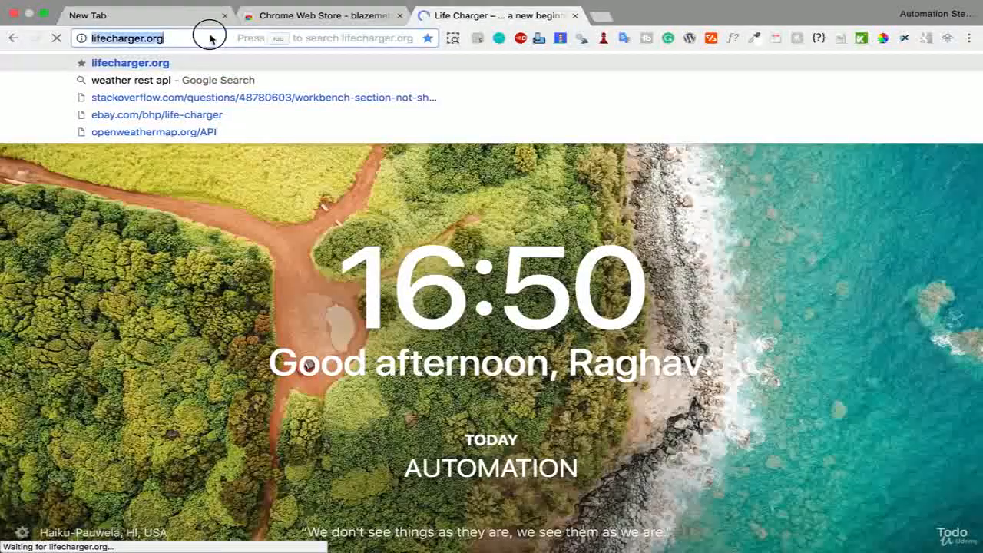
left_click(195, 38)
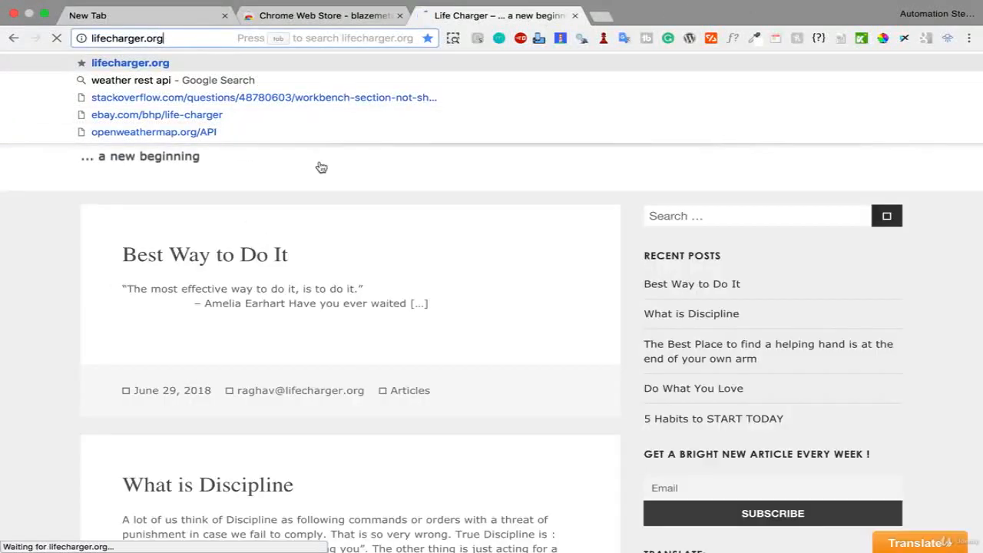
left_click(223, 265)
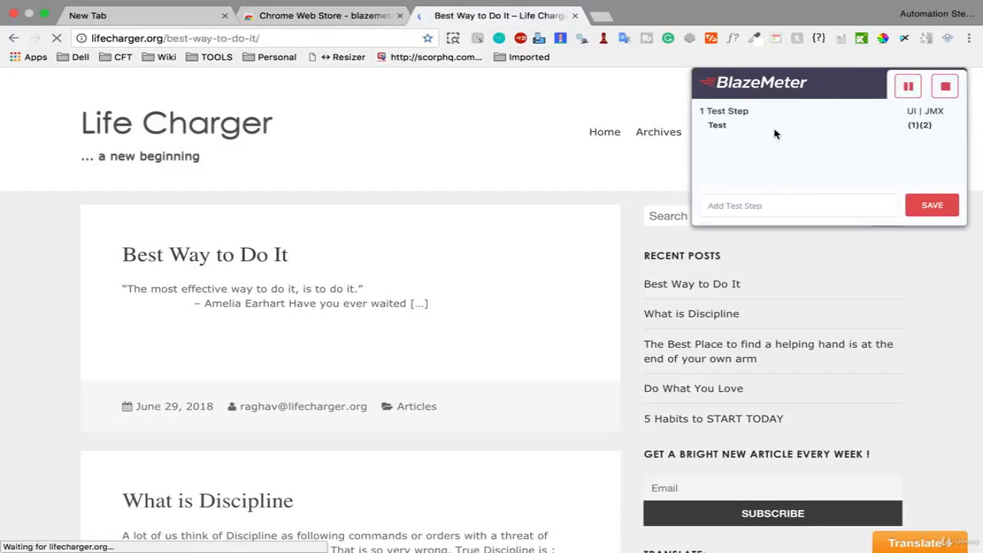
left_click(675, 316)
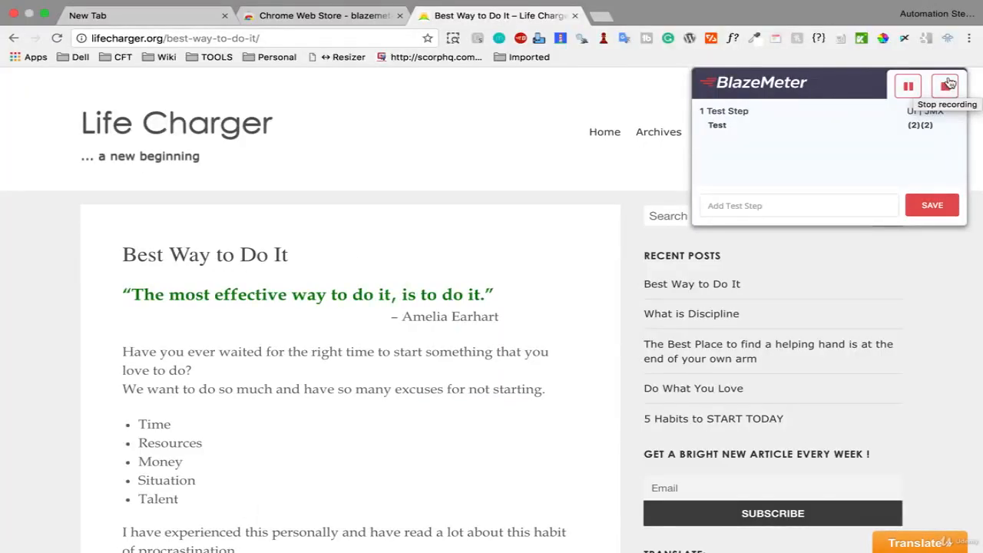
Stop the BlazeMeter recording and open the TEST101 JMeter script in the editor
left_click(945, 87)
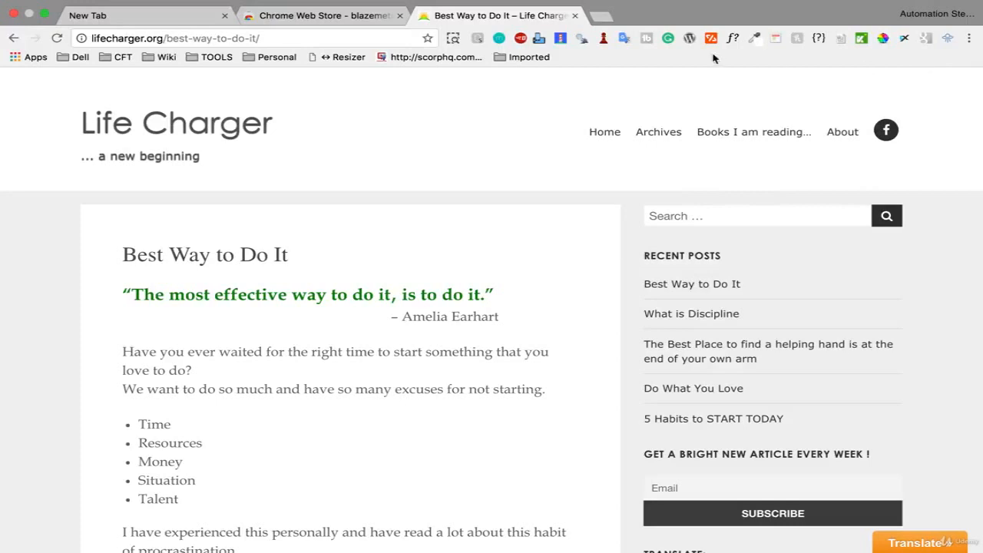
left_click(522, 40)
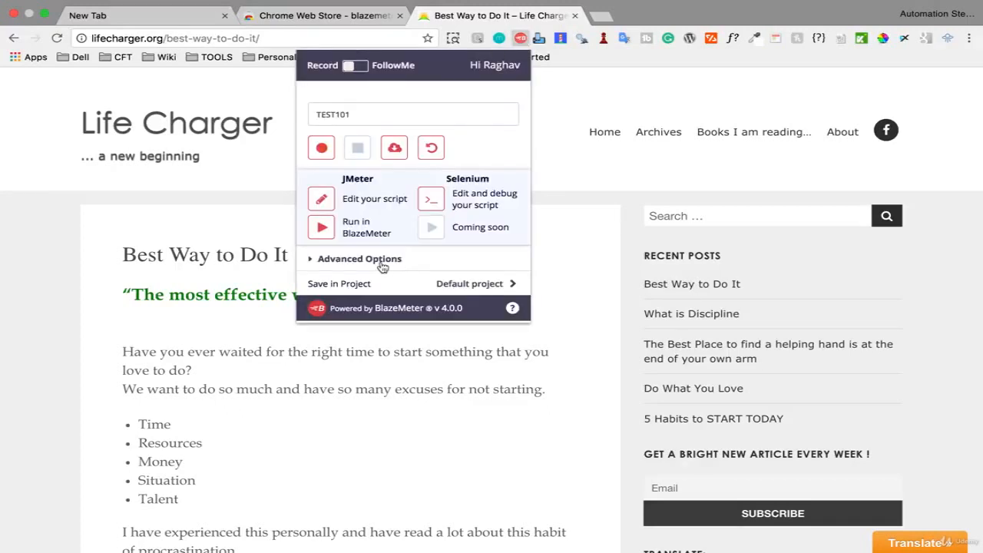
left_click(322, 201)
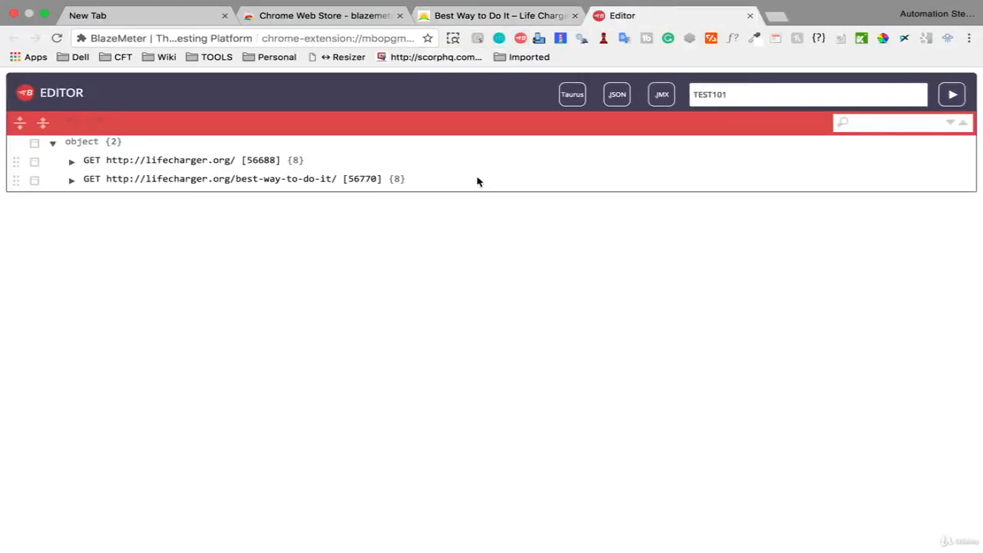
Examine the details of both recorded GET requests and the options available for the lifecharger.org home page request
left_click(71, 162)
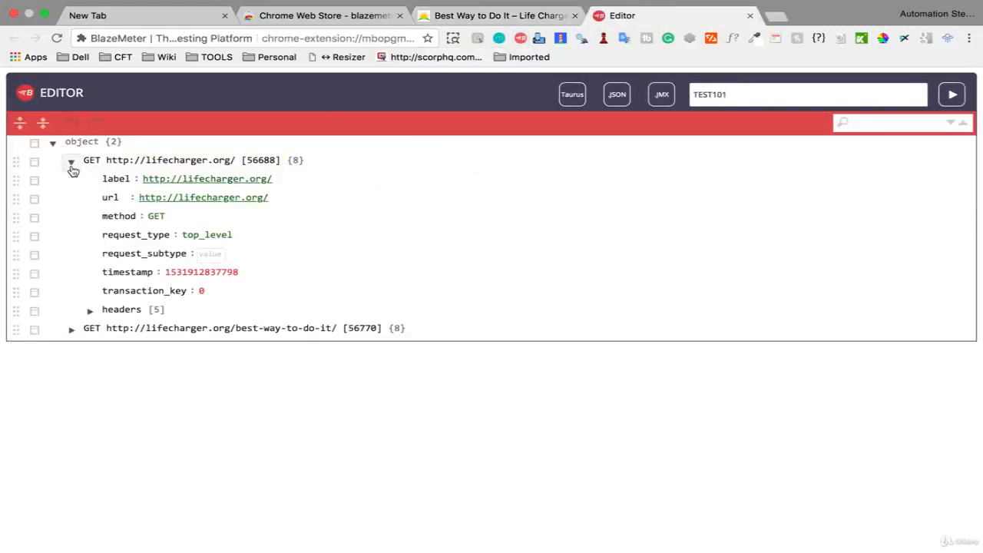
left_click(70, 329)
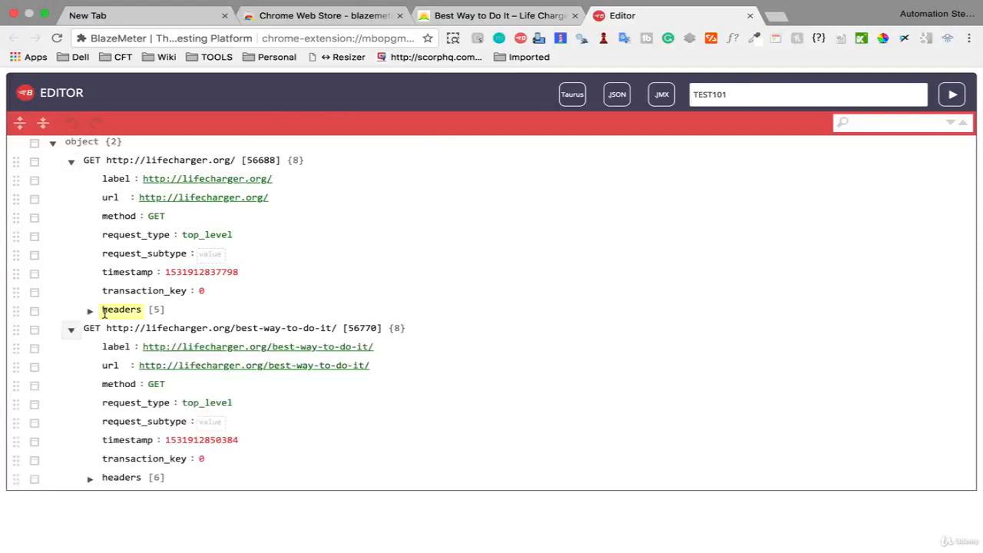
left_click(71, 162)
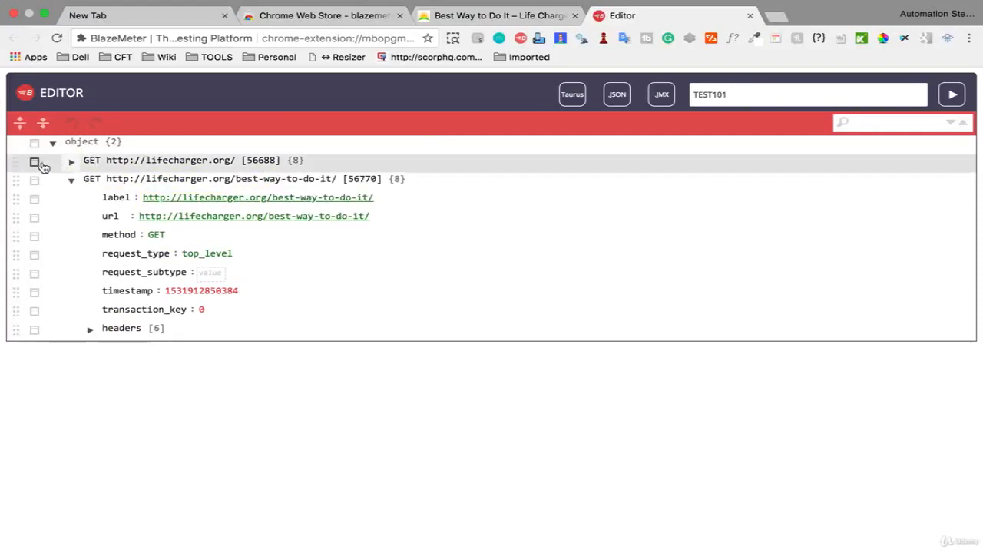
left_click(35, 163)
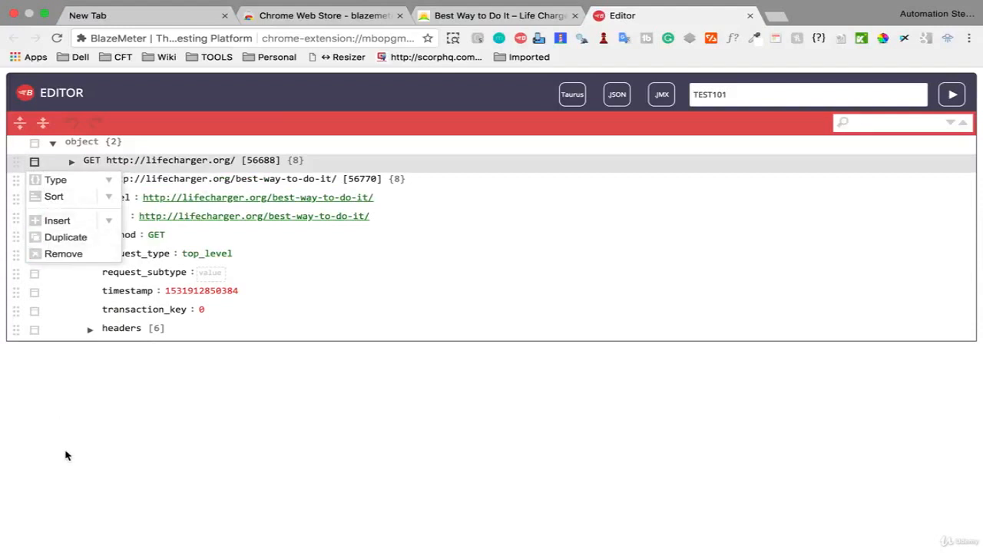
Export the recorded script as the JMX file Test101.jmx and switch back to JMeter
left_click(662, 95)
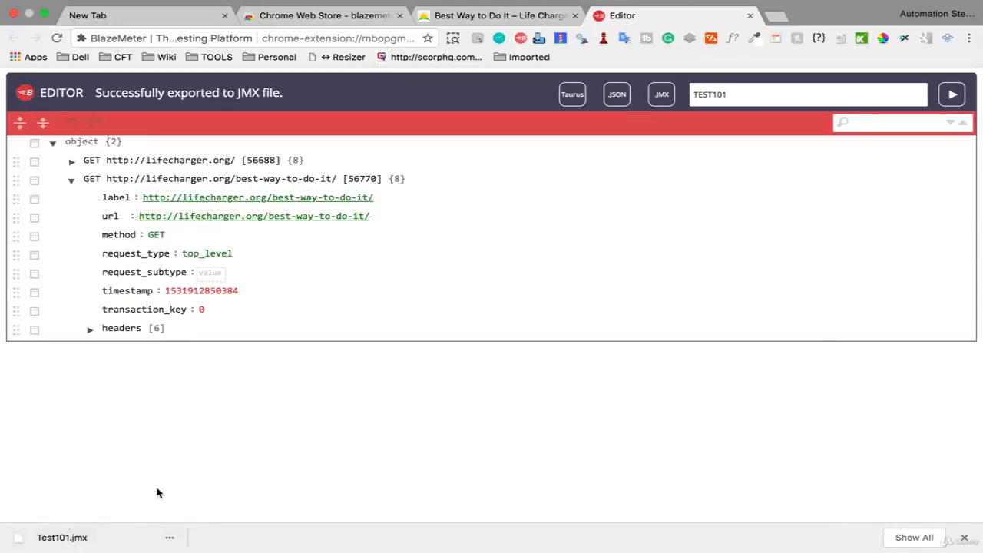
key("ctrl+Left")
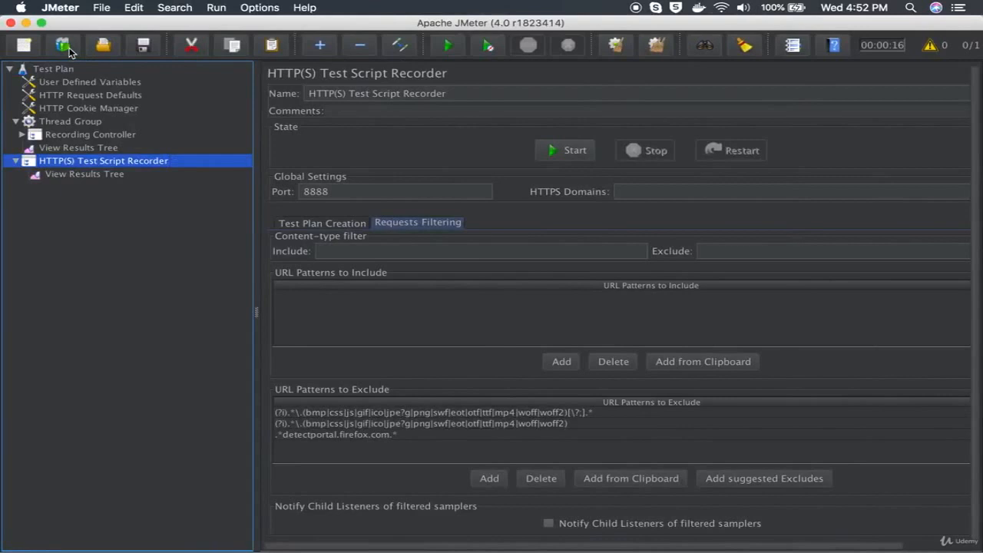
Clear the current test plan without saving it and open Test101.jmx from the Downloads folder
left_click(31, 49)
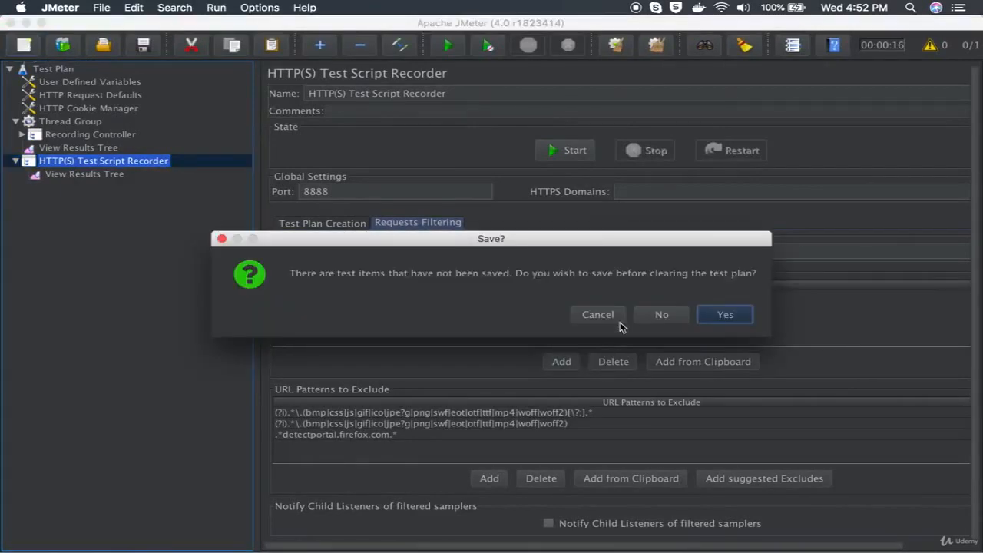
left_click(659, 316)
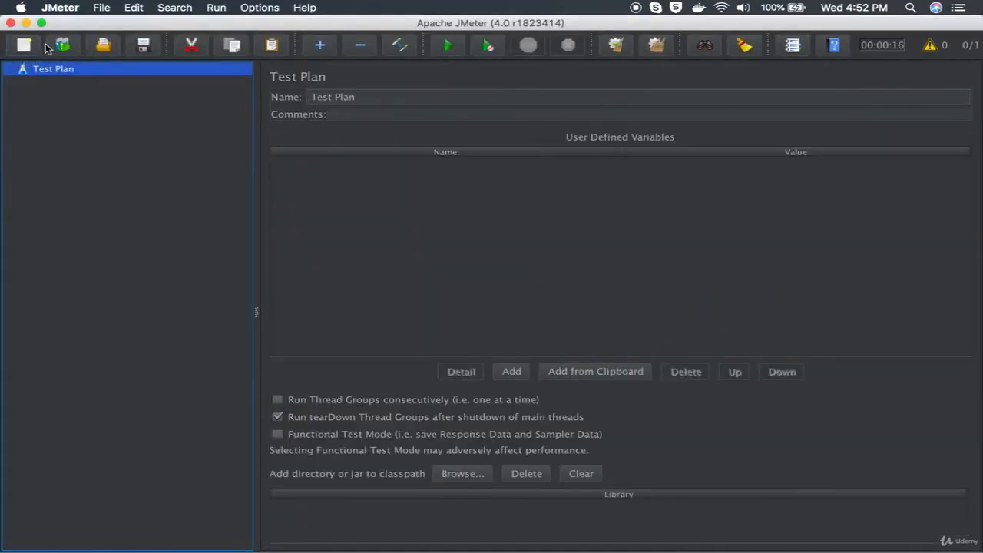
left_click(103, 47)
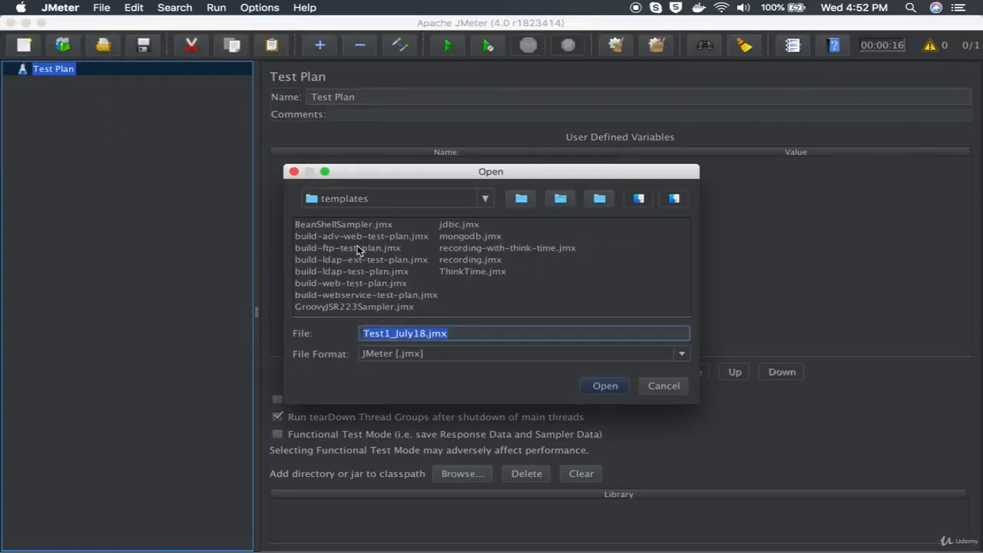
left_click(486, 199)
left_click(461, 228)
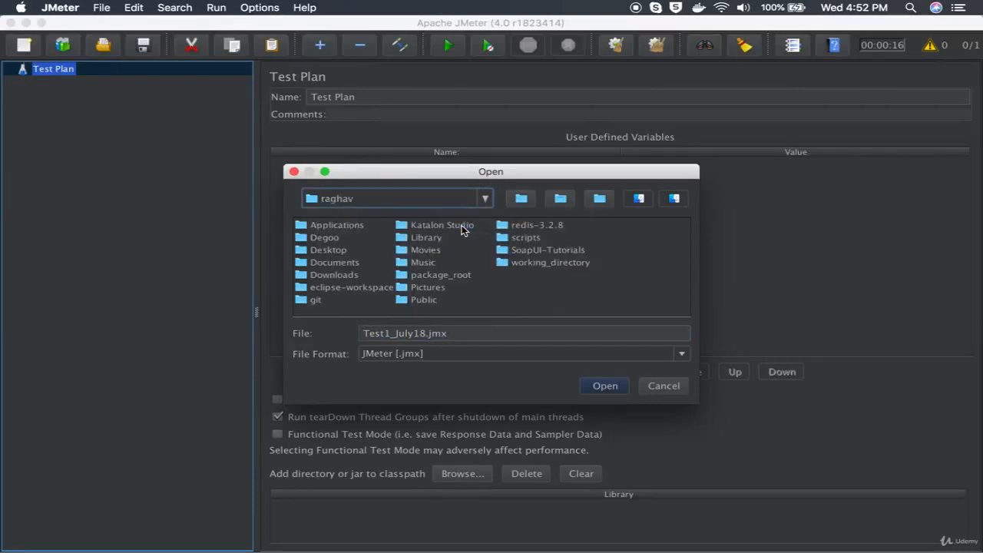
double_click(342, 274)
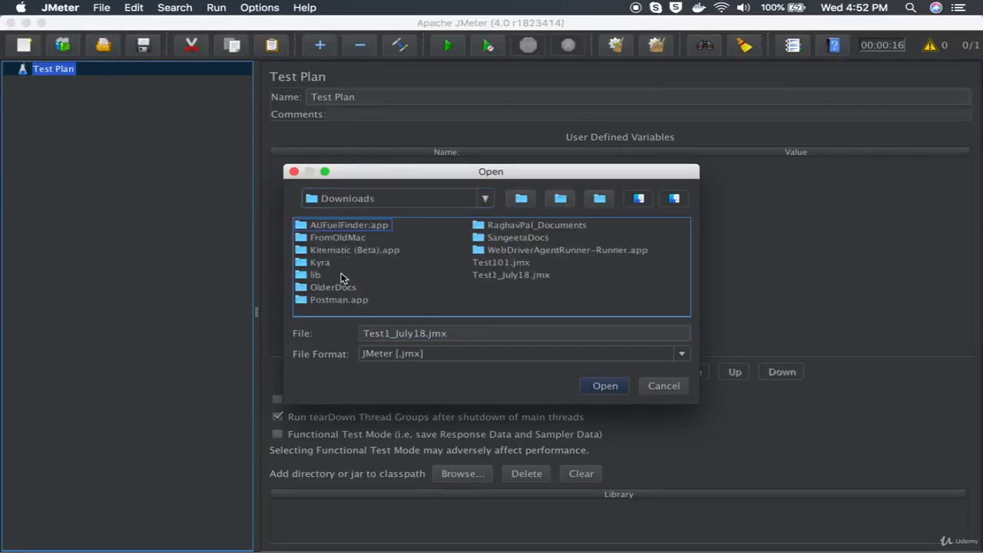
left_click(499, 263)
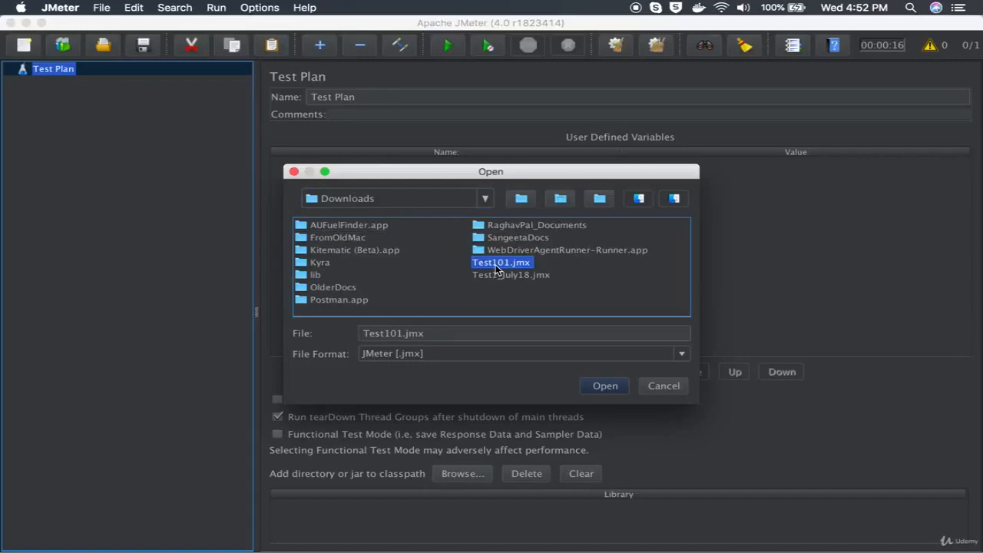
left_click(603, 386)
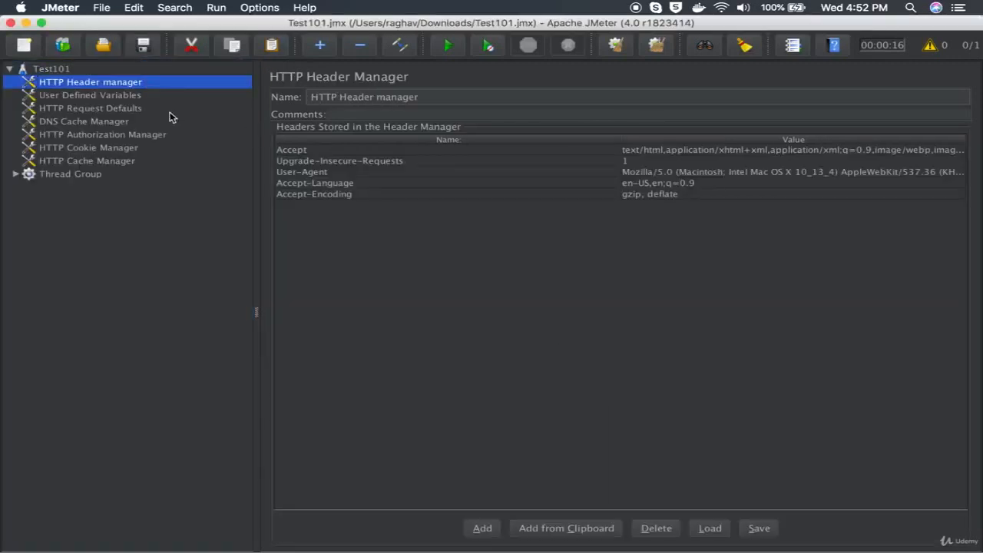
Examine the imported plan's configuration elements, including the header manager, user defined variables, request defaults, and the authorization and cookie managers
left_click(75, 162)
left_click(74, 83)
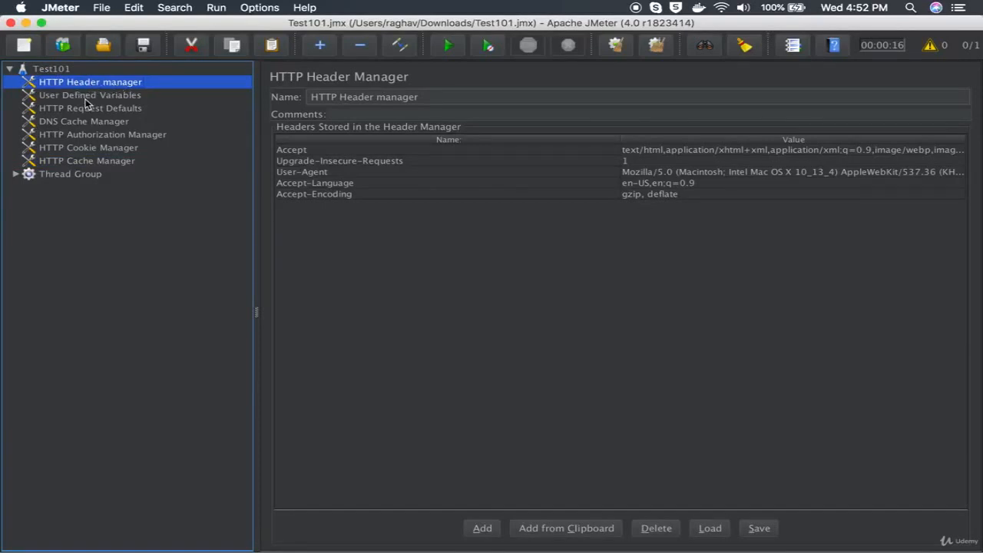
left_click(86, 100)
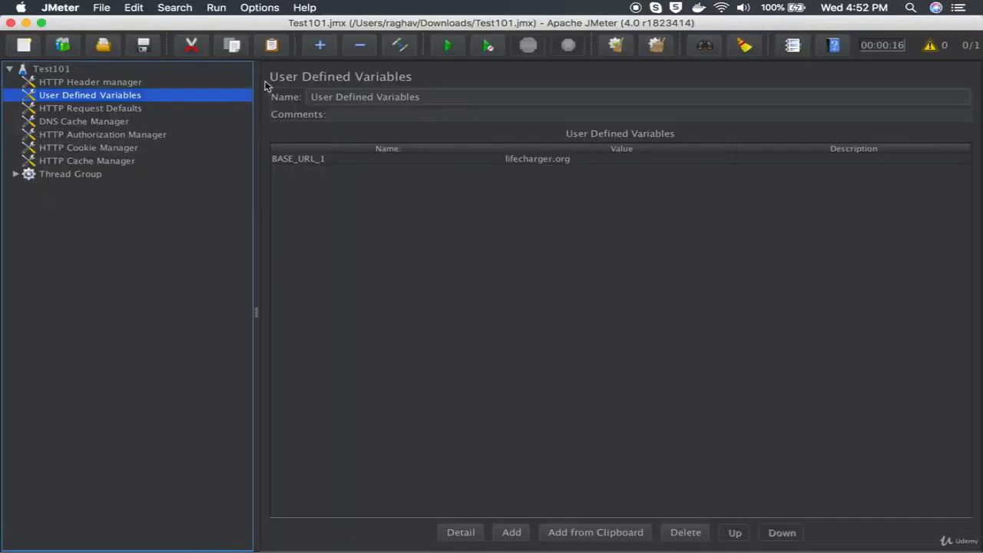
left_click(98, 111)
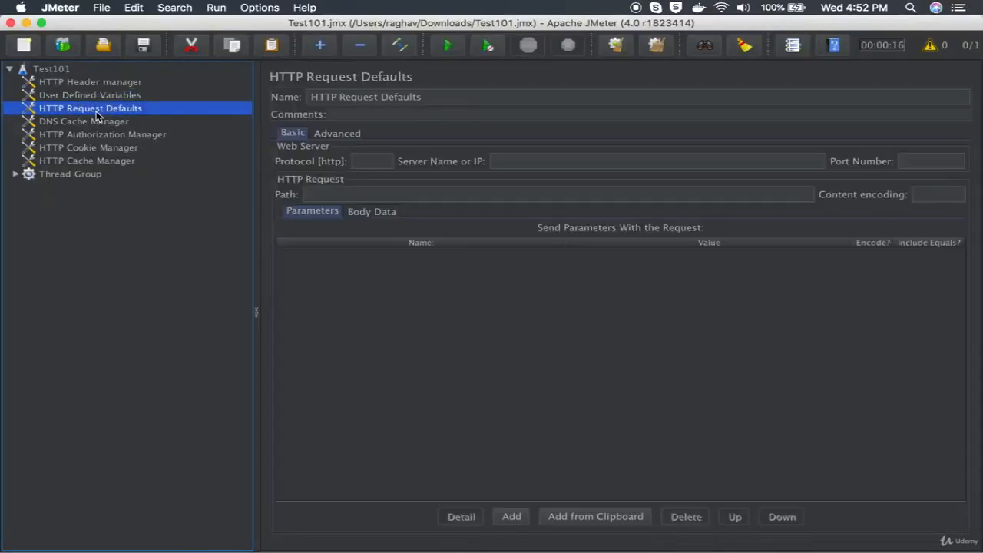
left_click(98, 136)
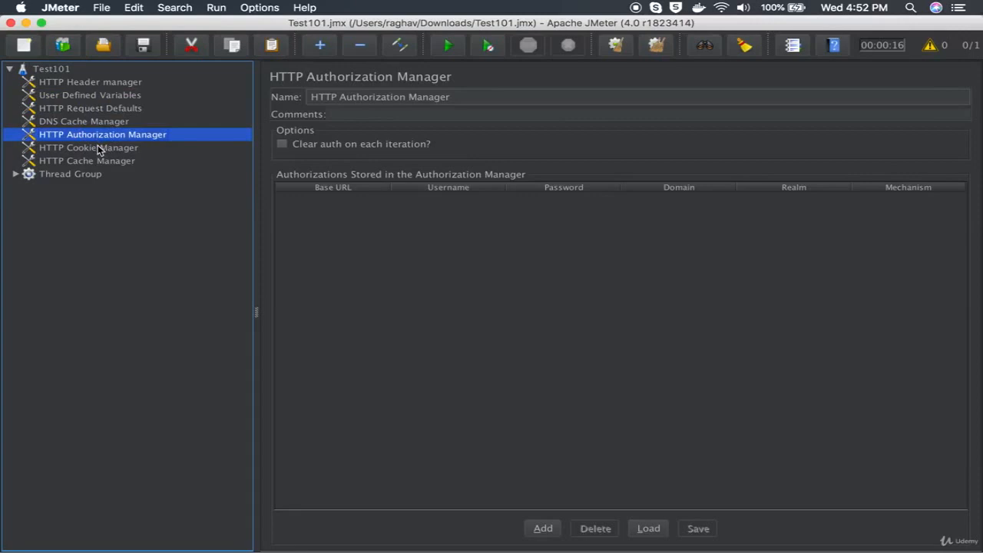
left_click(99, 150)
Expand the Thread Group and its Test transaction controller and examine the two recorded lifecharger.org HTTP requests
double_click(83, 174)
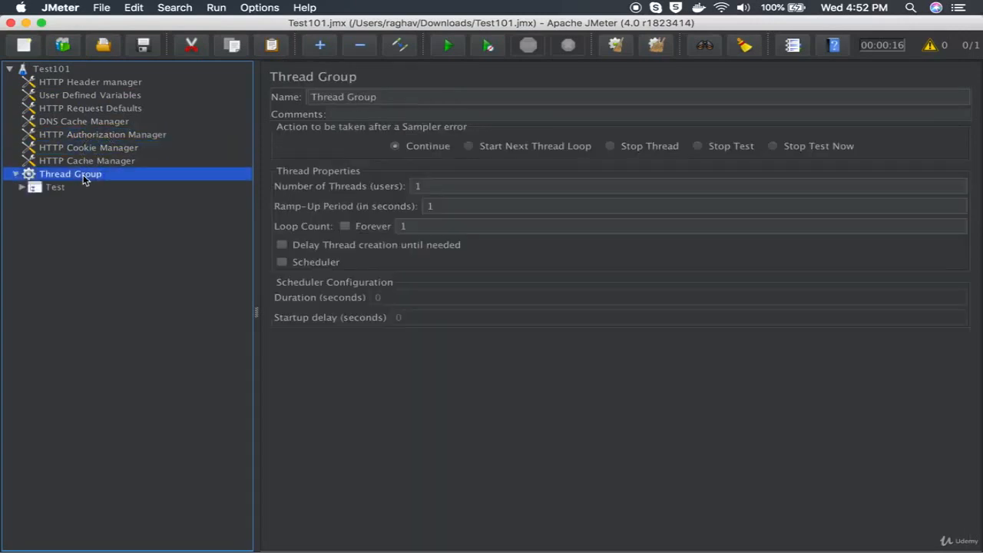
key("Down")
key("Right")
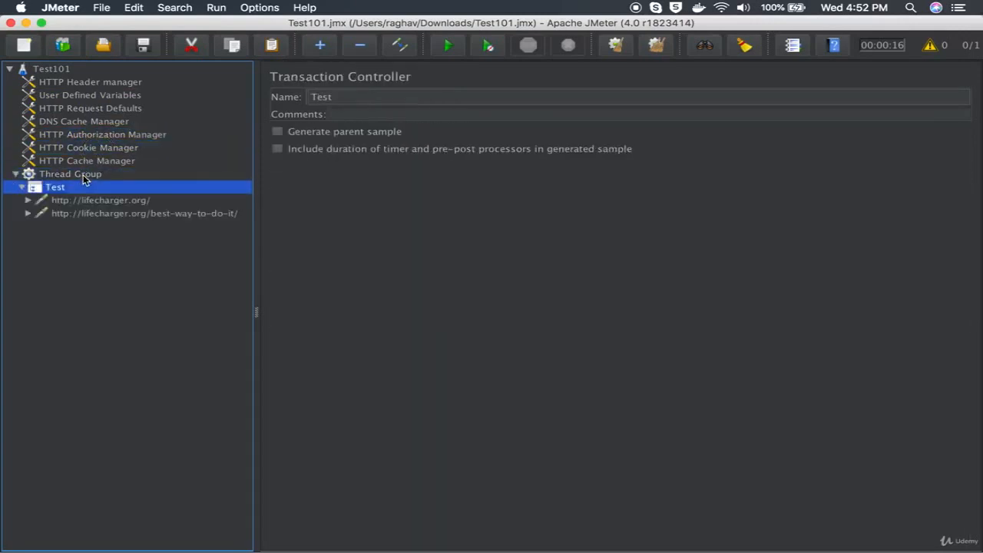
key("Down")
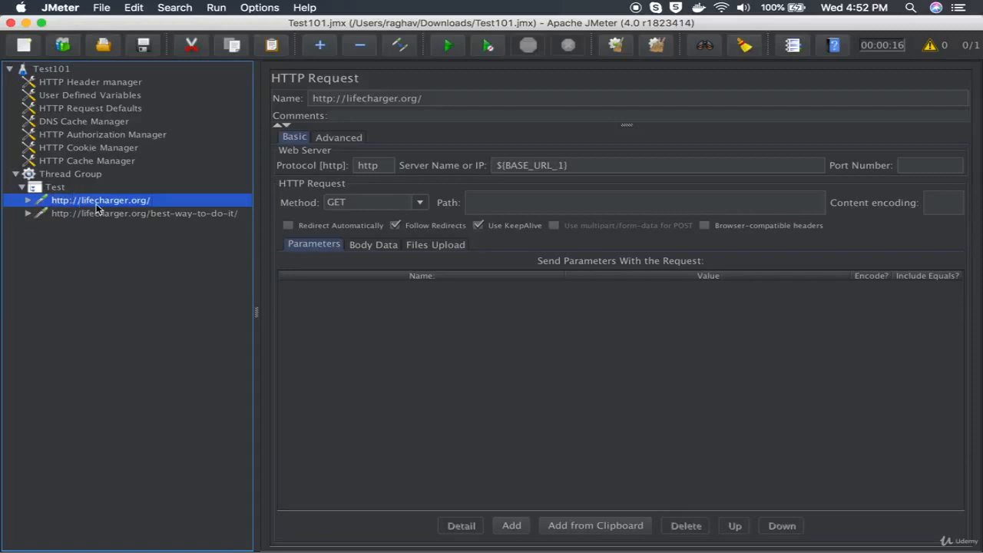
left_click(197, 214)
left_click(178, 201)
left_click(177, 213)
Add a View Results Tree listener to the Thread Group
left_click(65, 175)
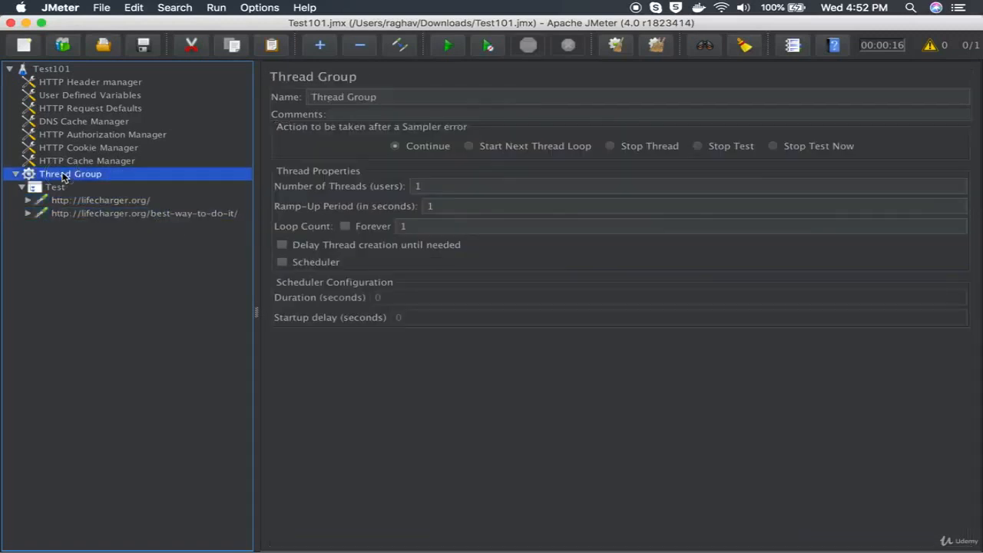
right_click(65, 175)
mouse_move(145, 184)
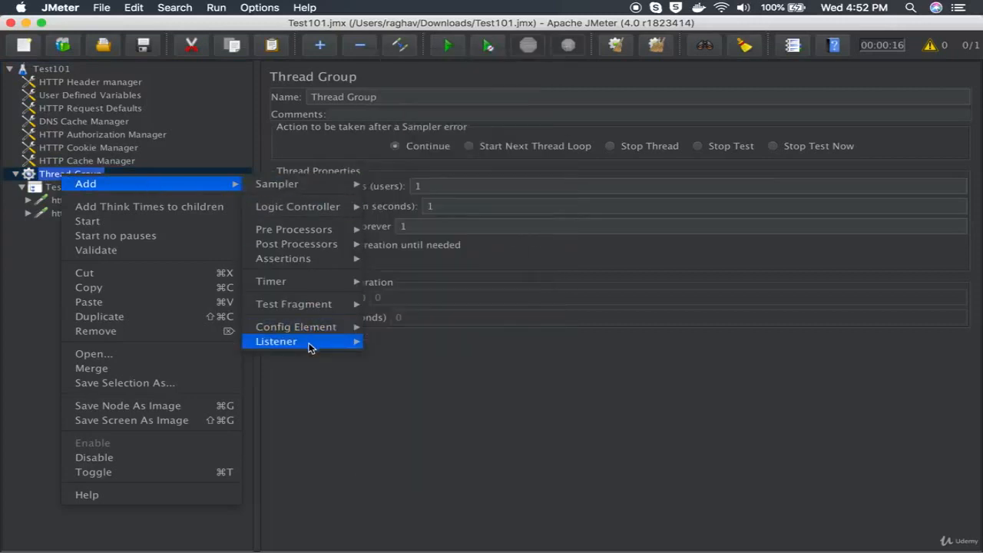
mouse_move(312, 345)
left_click(407, 117)
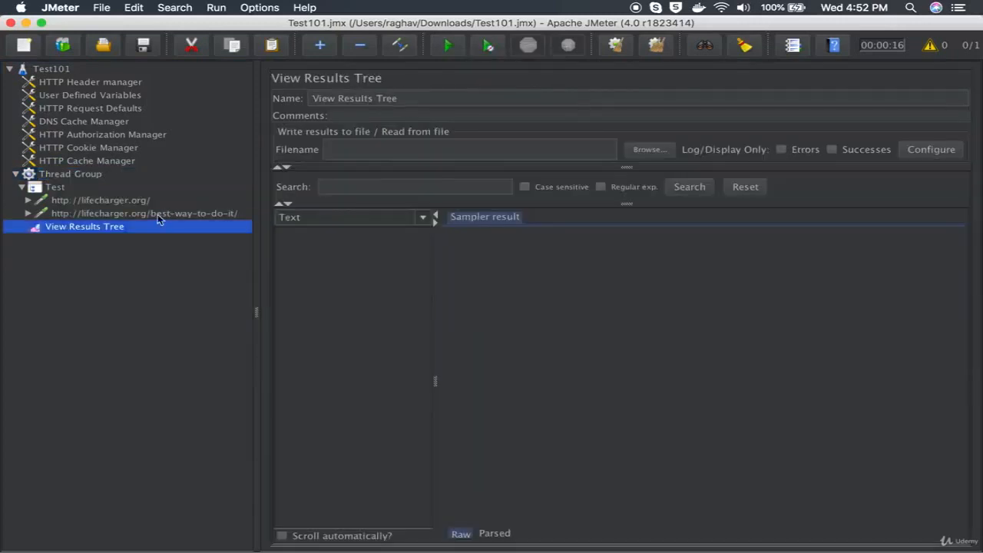
Run the Test101 plan and view the sampler result of the lifecharger.org home page request in the View Results Tree
left_click(74, 178)
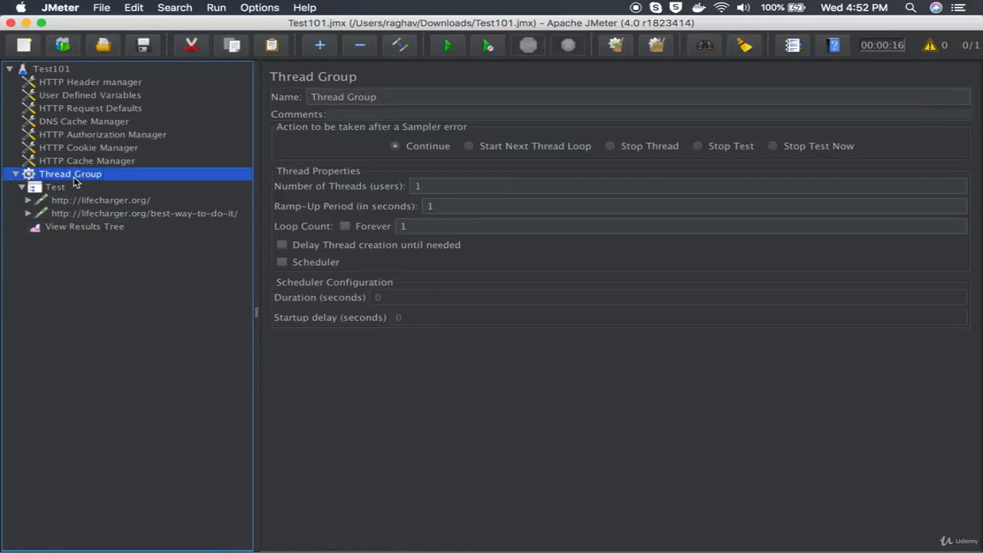
left_click(90, 234)
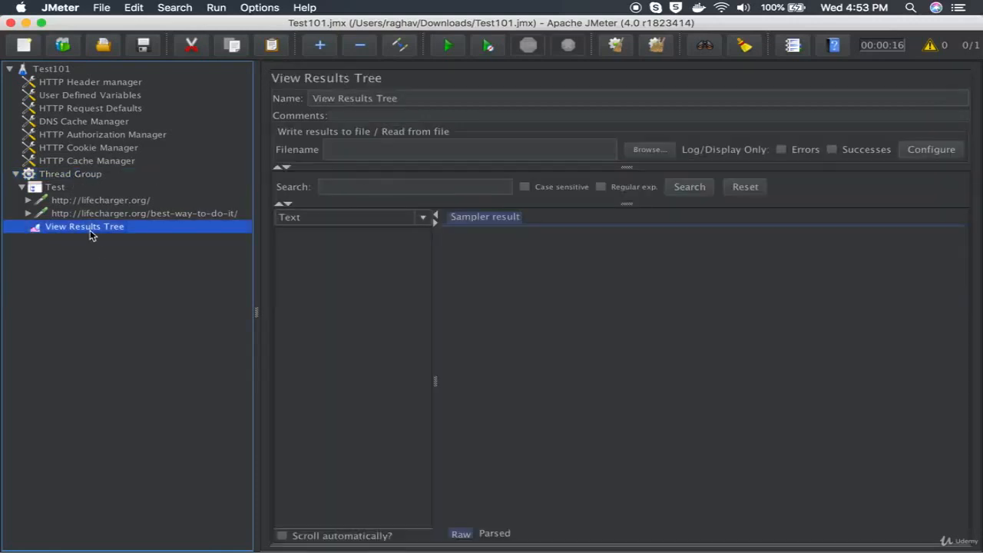
left_click(449, 46)
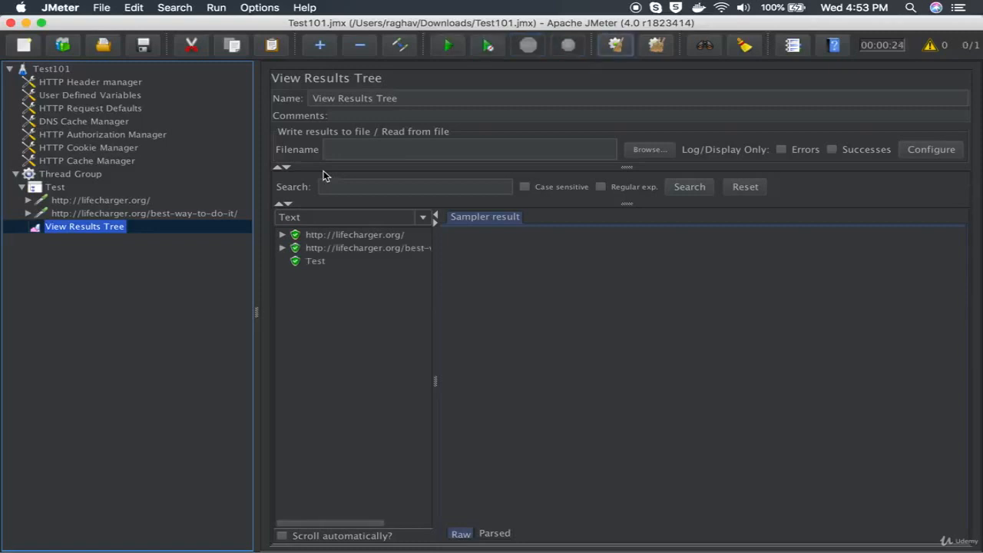
left_click(337, 235)
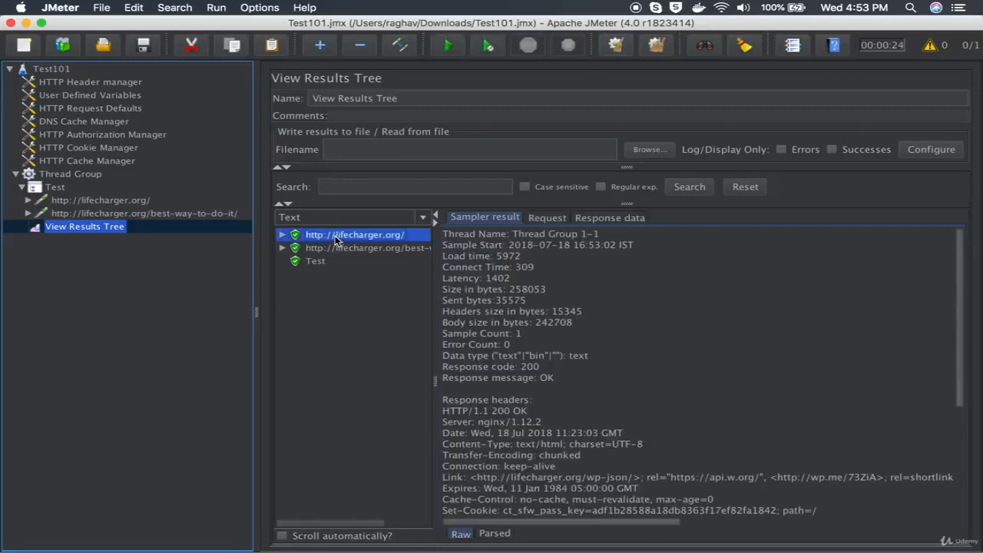